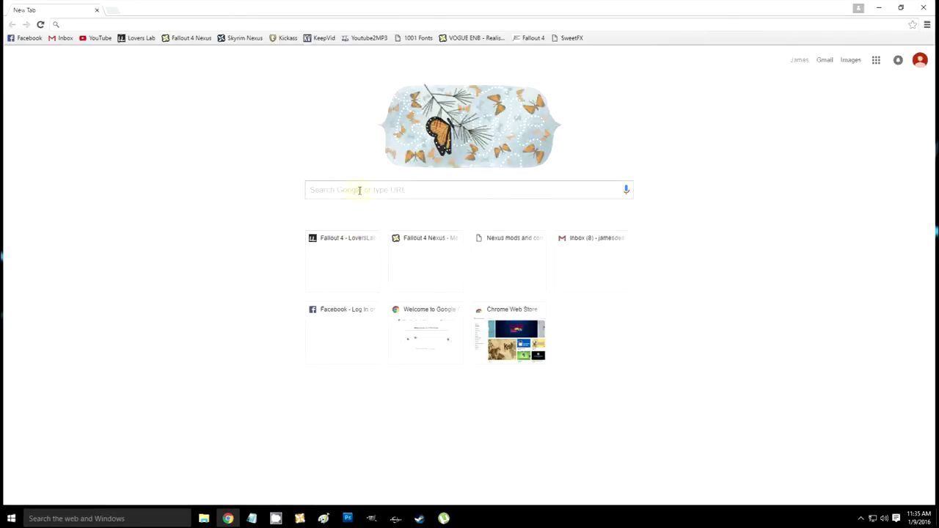
Search Google for GIMP and open the official gimp.org website
left_click(359, 190)
type("GI")
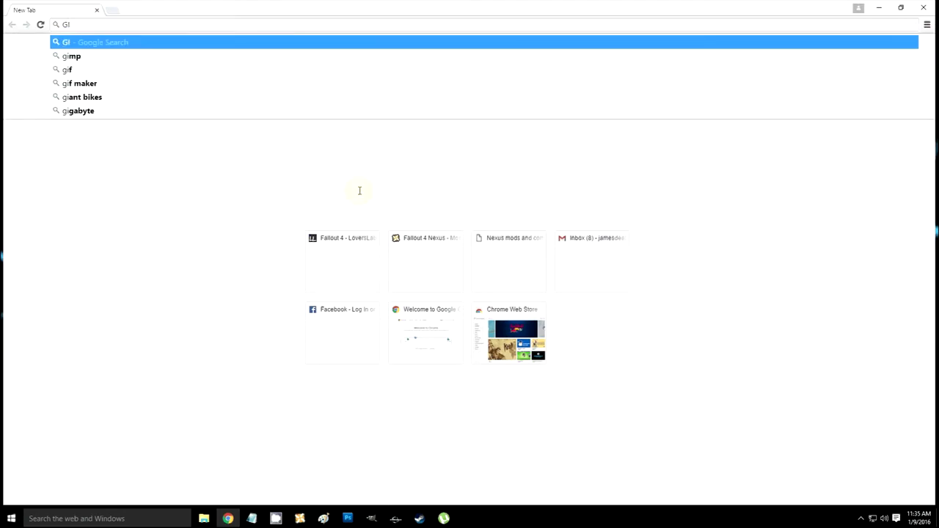
type("MP")
key("Return")
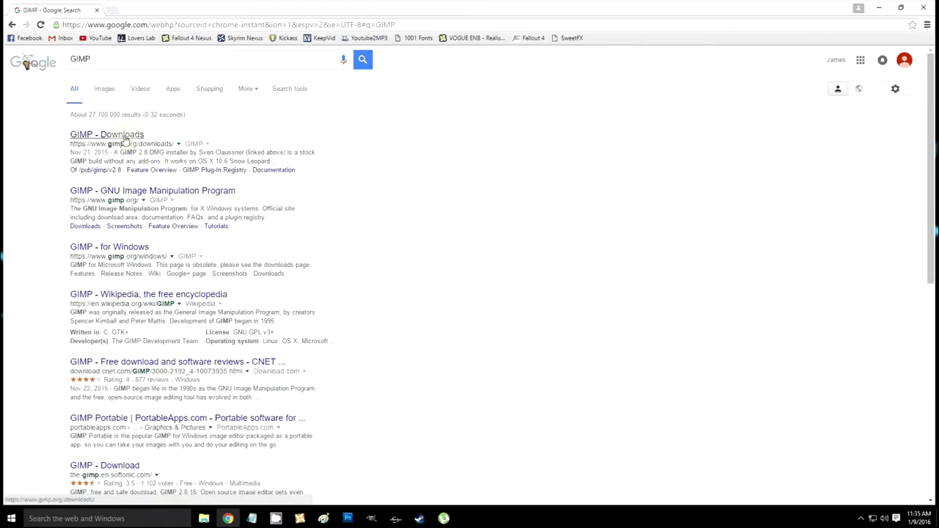
left_click(144, 192)
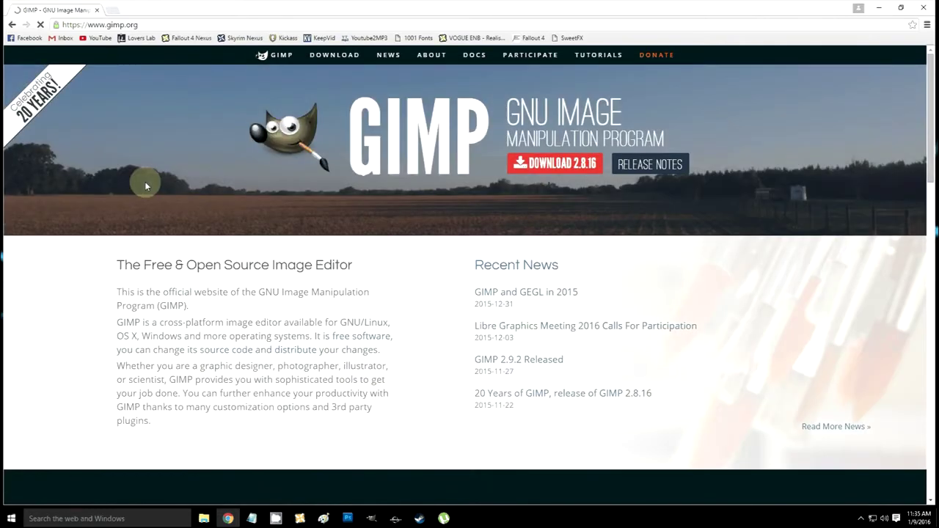
Start the direct download of the GIMP 2.8.16 installer, gimp-2.8.16-setup.exe
left_click(548, 163)
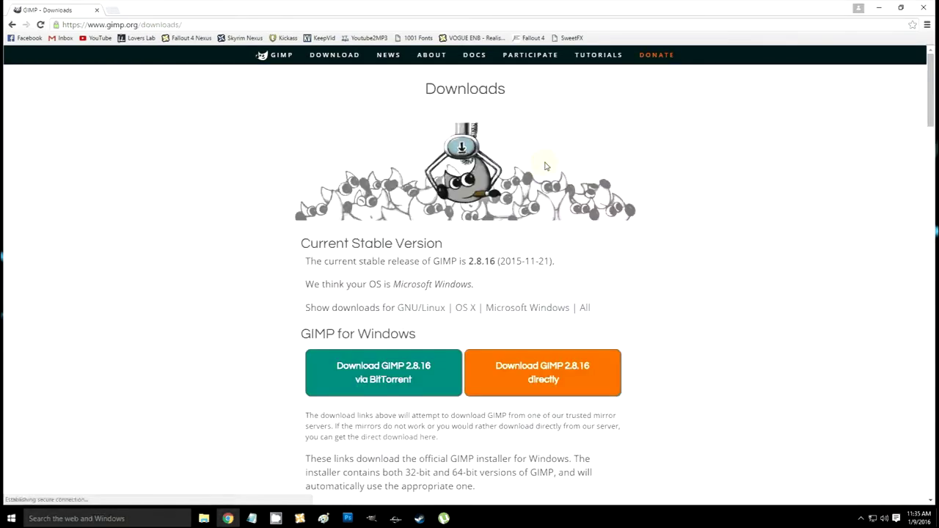
left_click(557, 379)
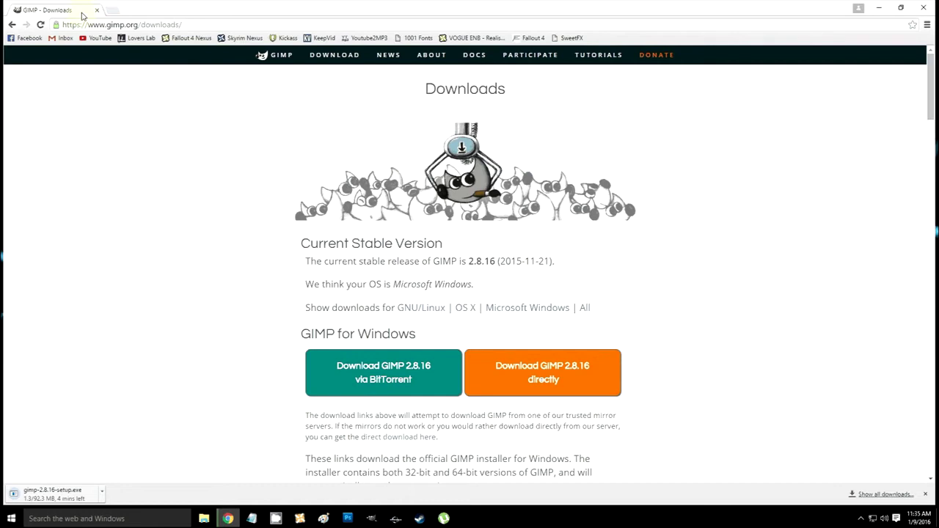
left_click_drag(181, 25, 63, 25)
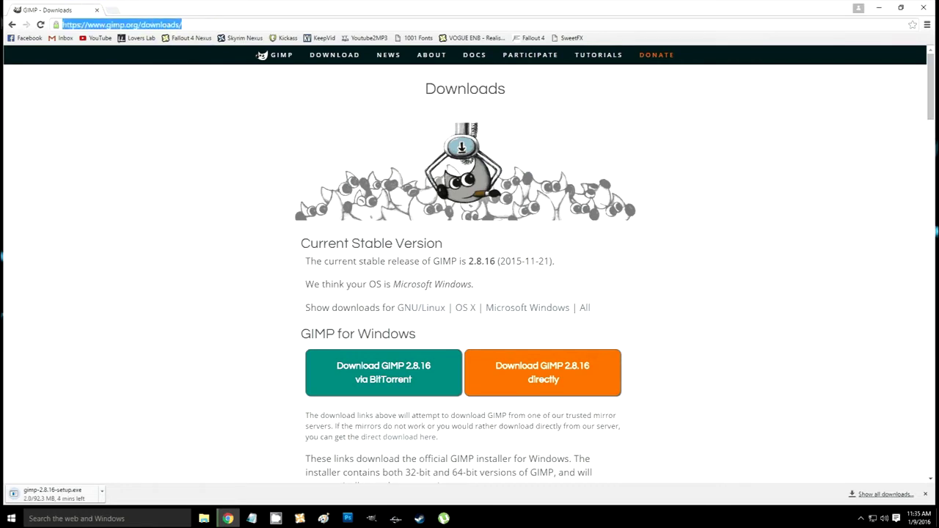
Search 'Gimp DDS plugin' and download gimp-dds-win64-3.0.1.zip from the gimp-dds project page
type("Gimp")
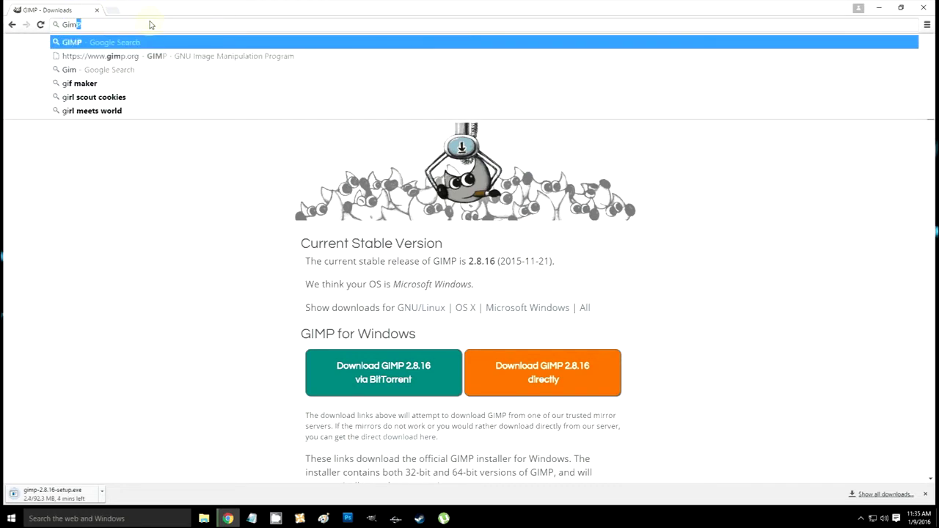
type(" DD")
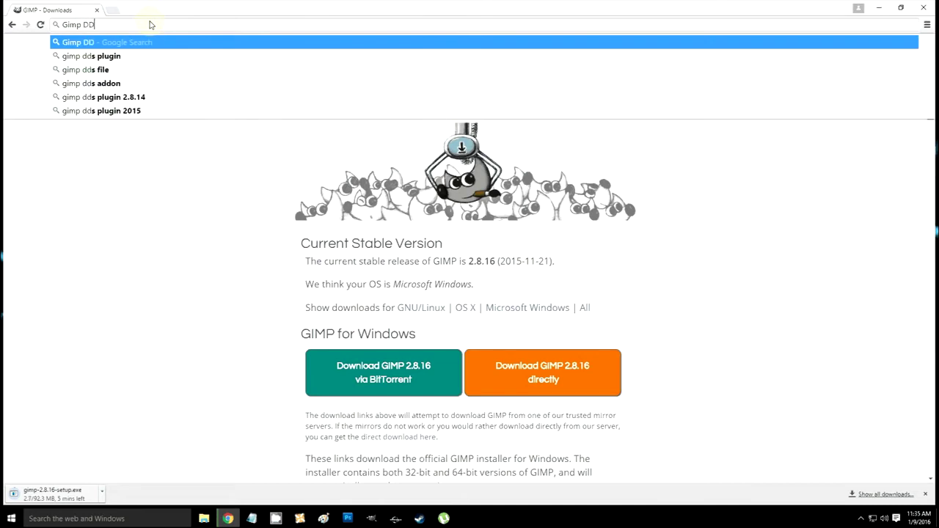
type("S plugin")
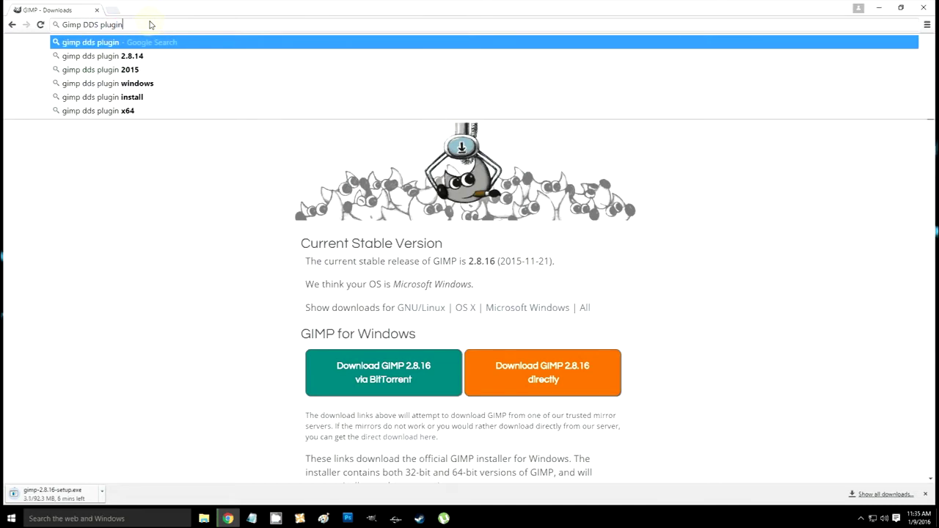
key("Return")
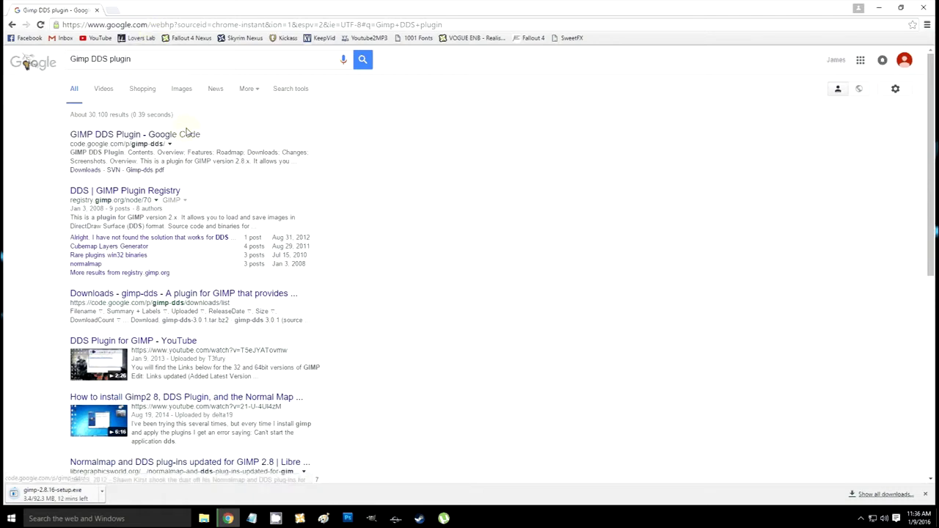
left_click(183, 136)
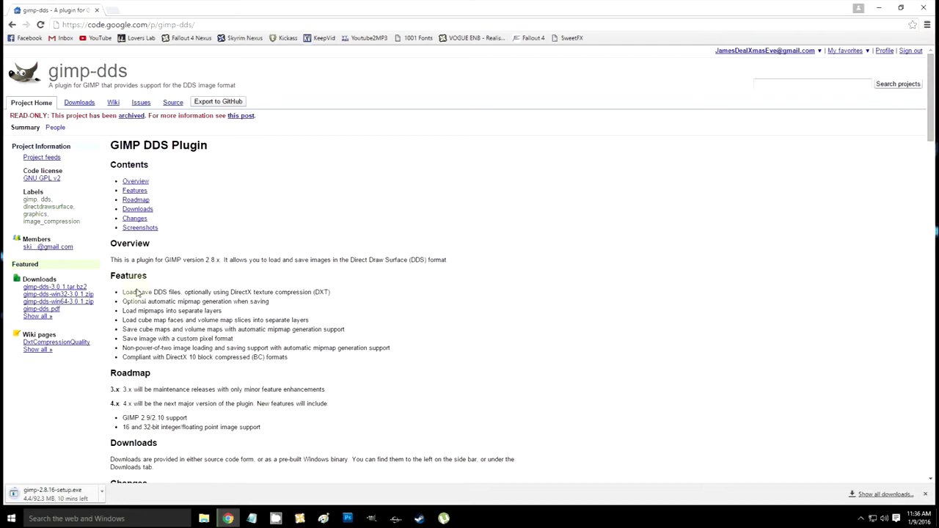
left_click(65, 302)
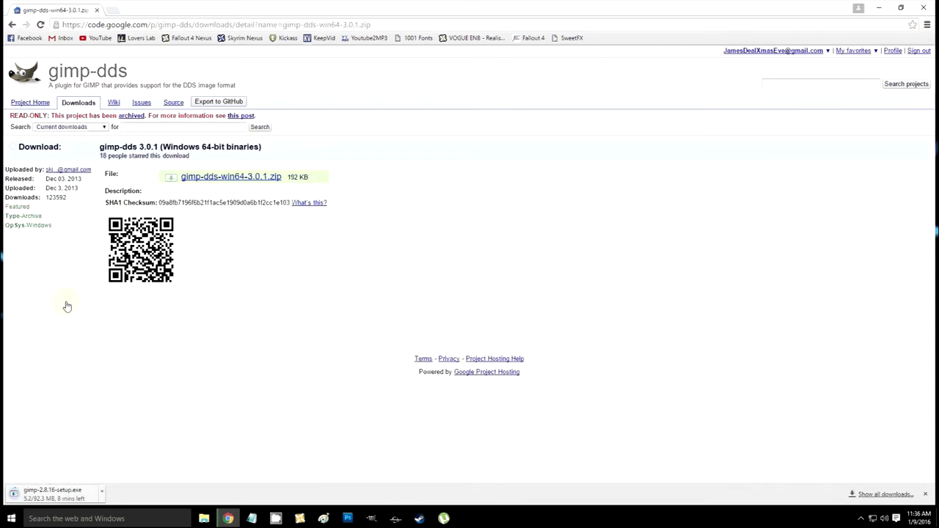
left_click(249, 180)
left_click_drag(371, 25, 60, 27)
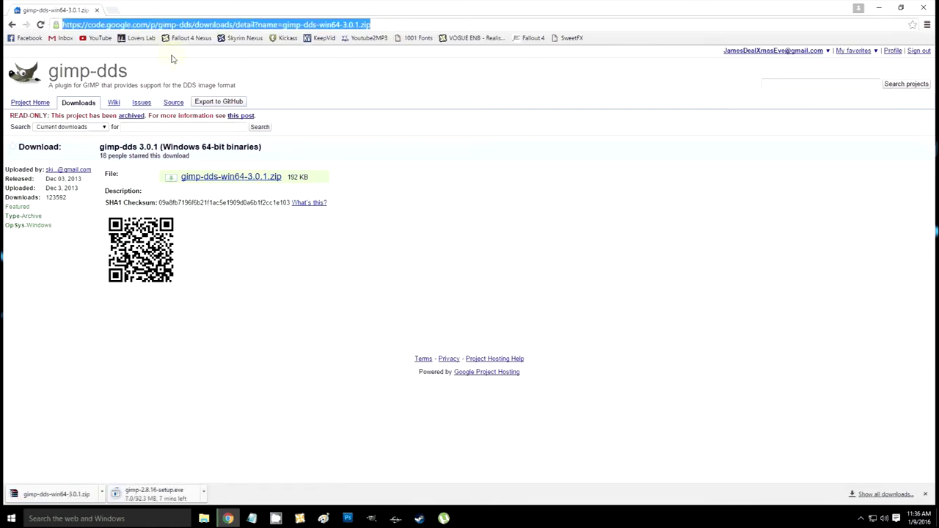
Find Bethesda Archive Extractor on Nexus Mods and manually download its v0.04 file
type("Bethesda Archive ")
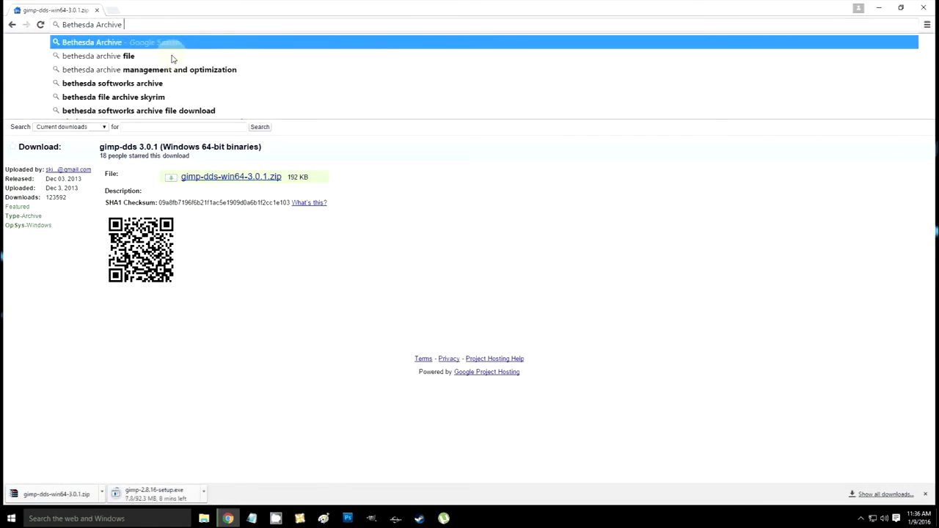
type("Extractor Nexus")
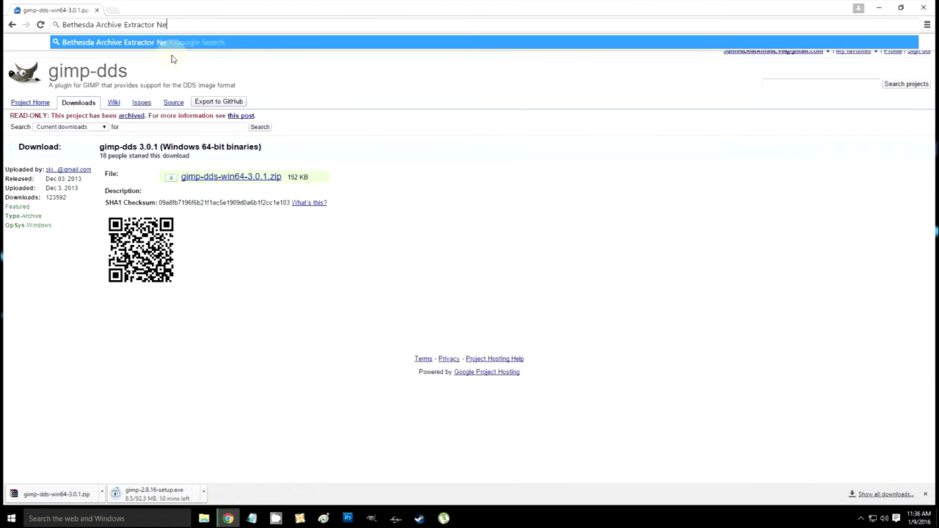
key("Return")
left_click(156, 136)
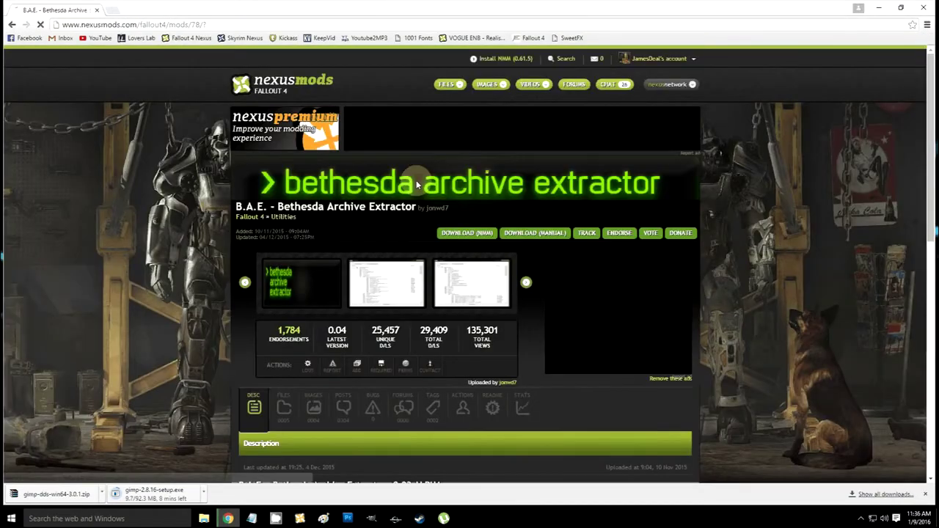
scroll(416, 185, "down", 3)
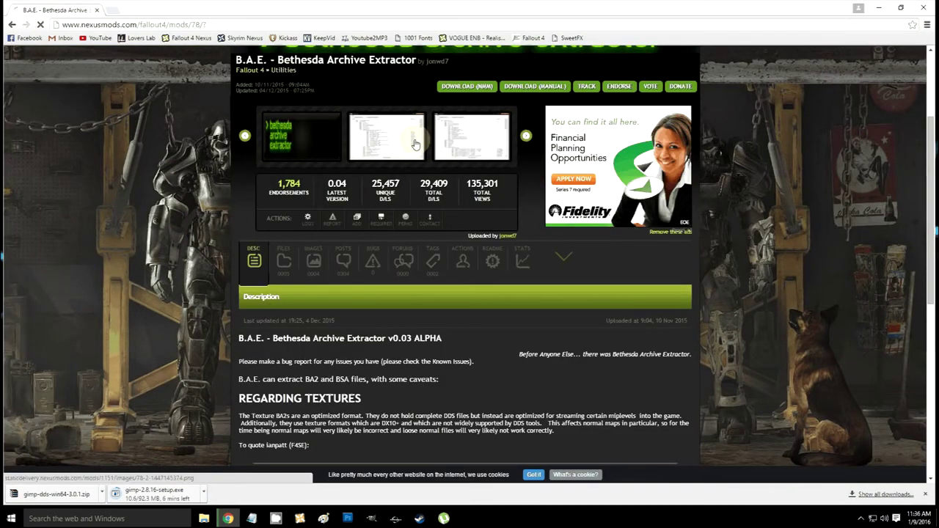
left_click(287, 262)
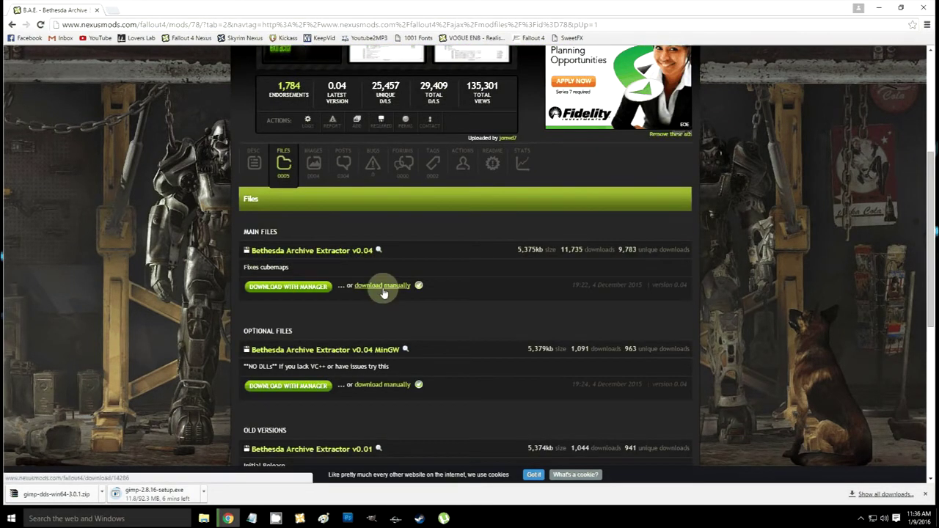
left_click(383, 288)
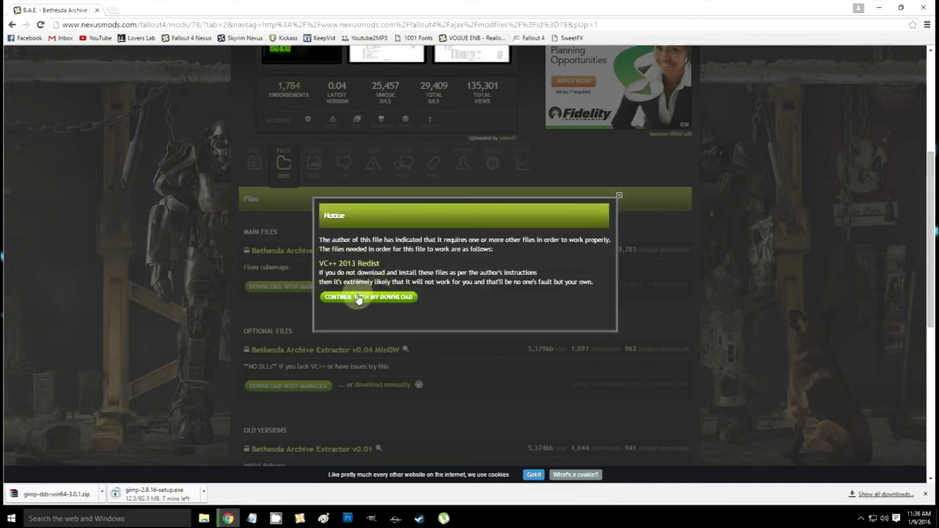
left_click(358, 297)
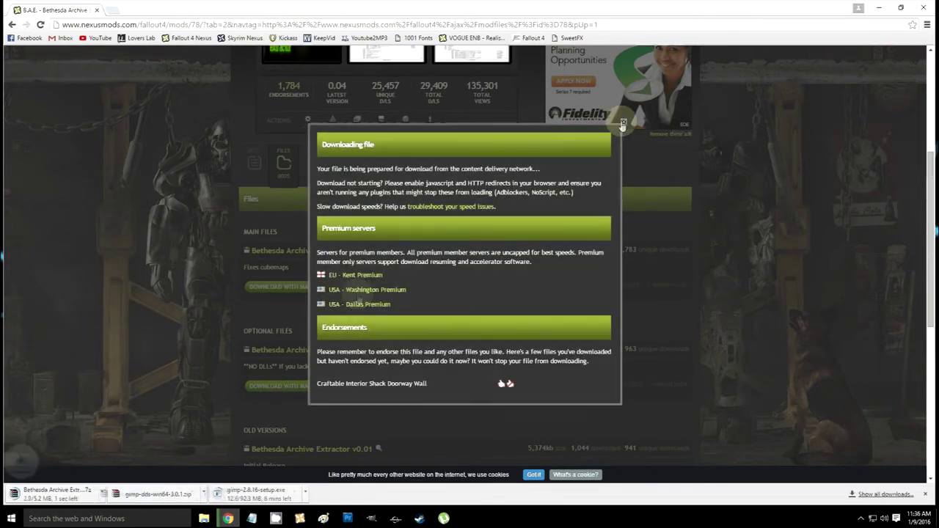
left_click(610, 124)
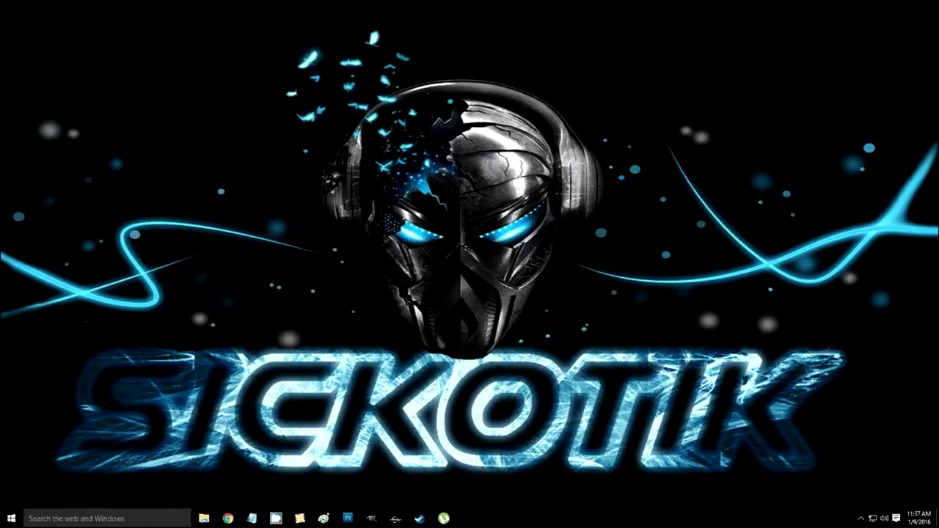
Open HardDrive (D:) > Downloads in a maximized Explorer window and move camstudio.vhdx into a folder
left_click(205, 517)
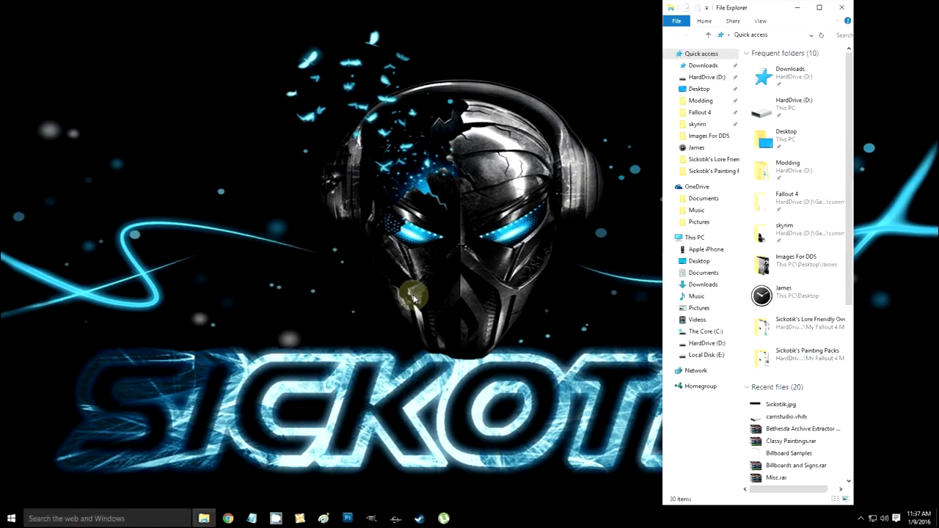
left_click(700, 68)
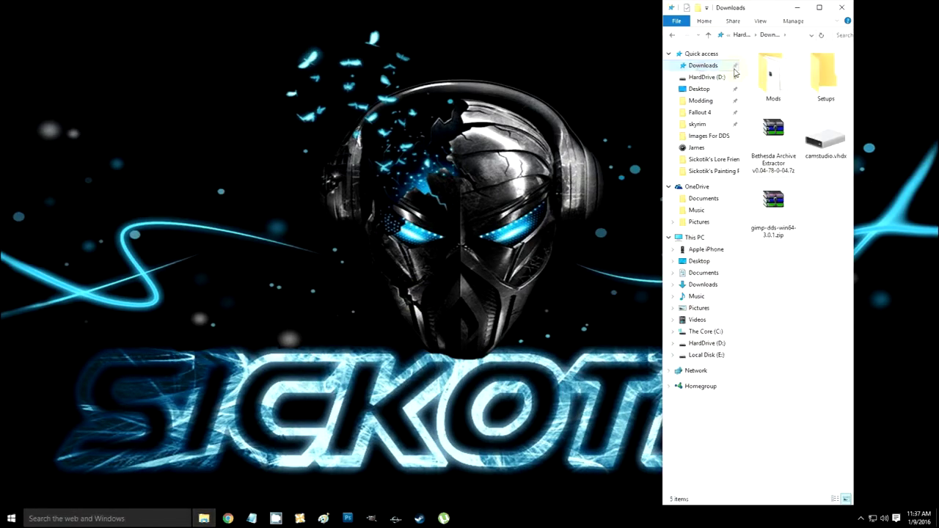
left_click(820, 8)
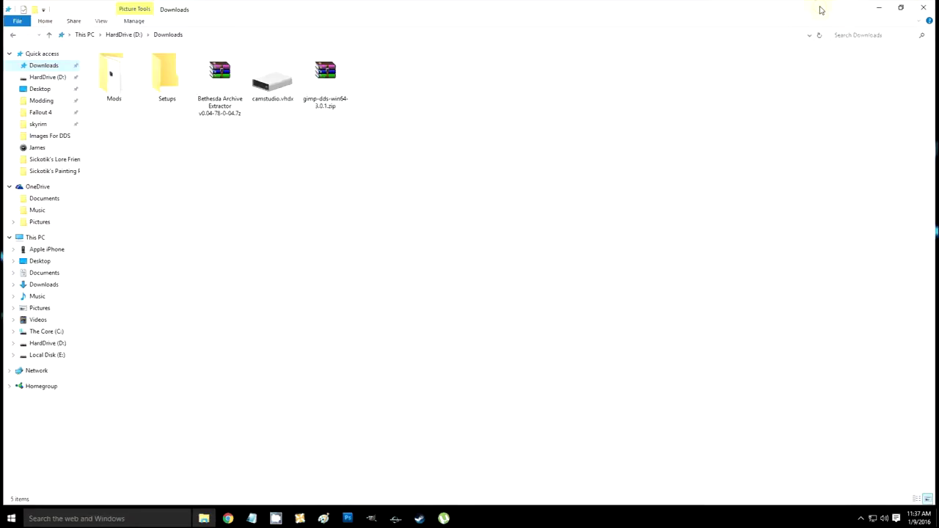
left_click(266, 85)
left_click_drag(267, 85, 149, 83)
left_click(229, 160)
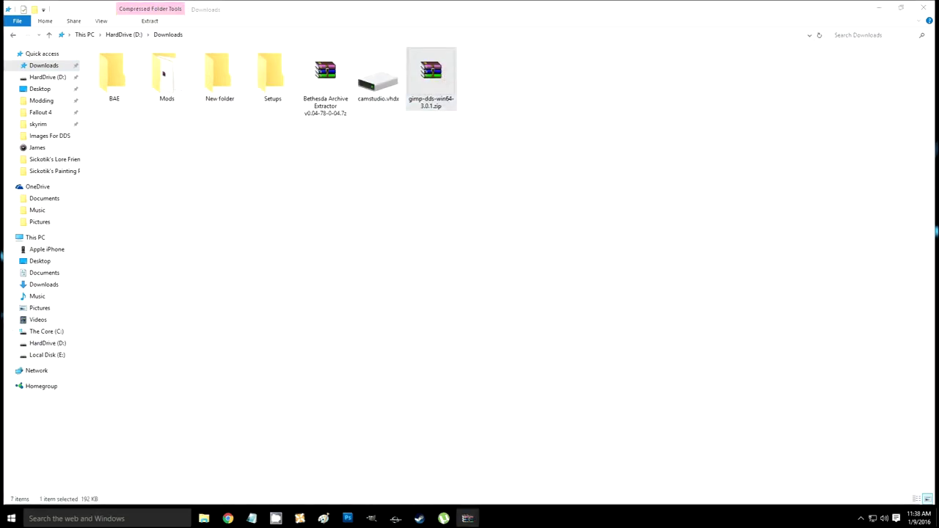
Open gimp-dds-win64-3.0.1.zip in WinRAR and extract dds.exe and readme.txt into Downloads
key("Return")
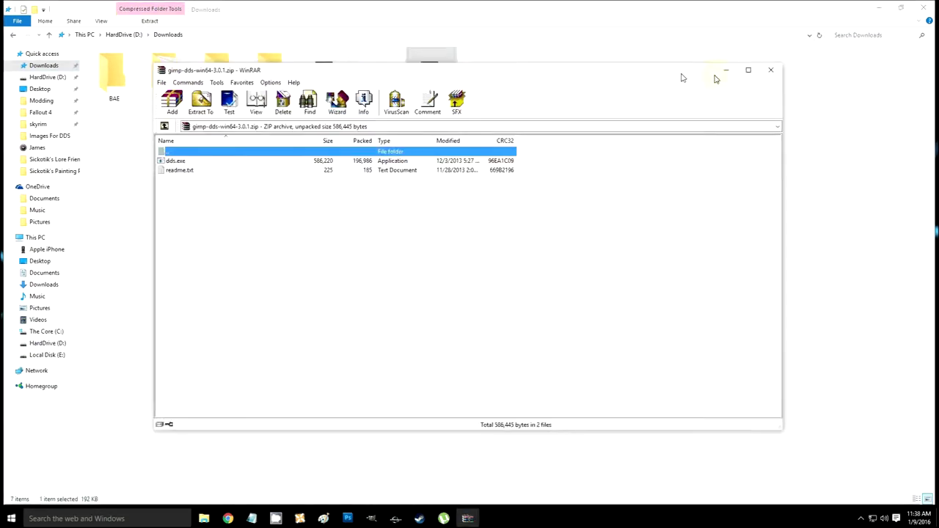
left_click_drag(300, 203, 256, 167)
right_click(257, 168)
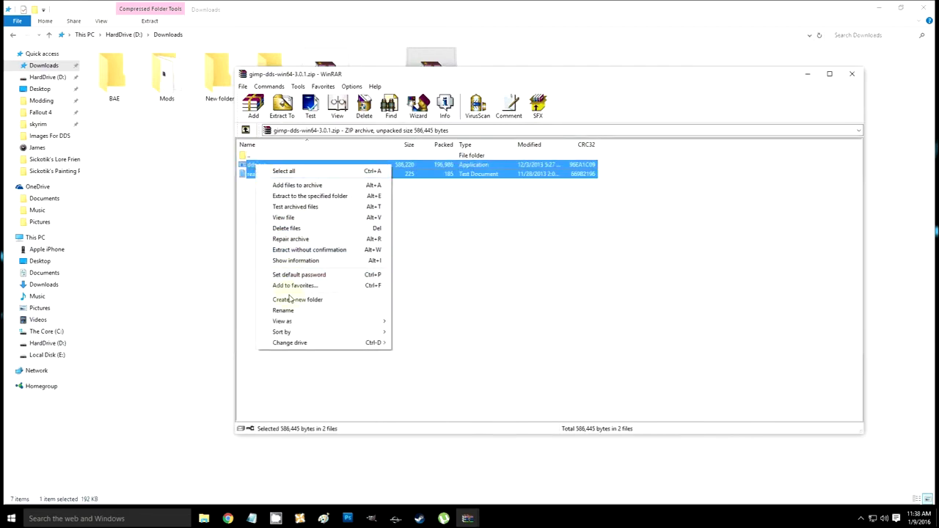
left_click(251, 178)
left_click_drag(251, 178, 184, 231)
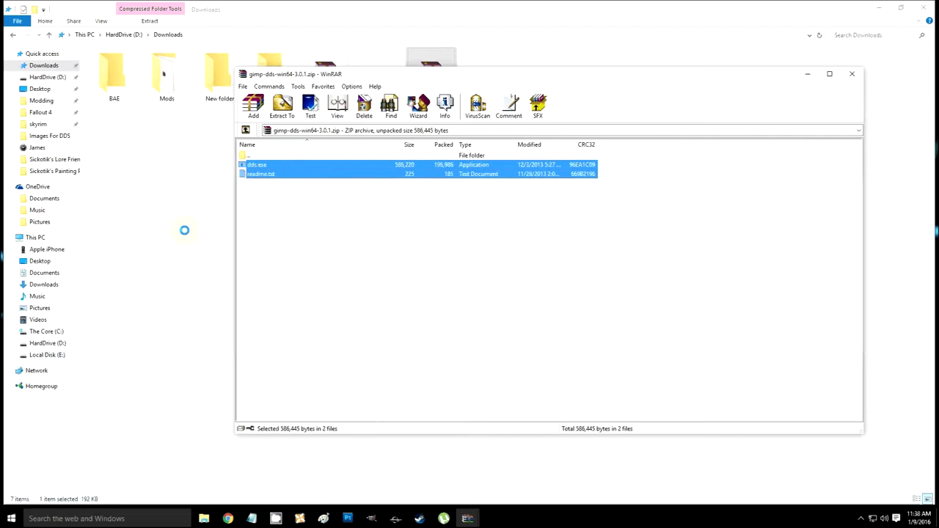
Copy dds.exe and readme.txt from the Downloads folder
left_click(440, 94)
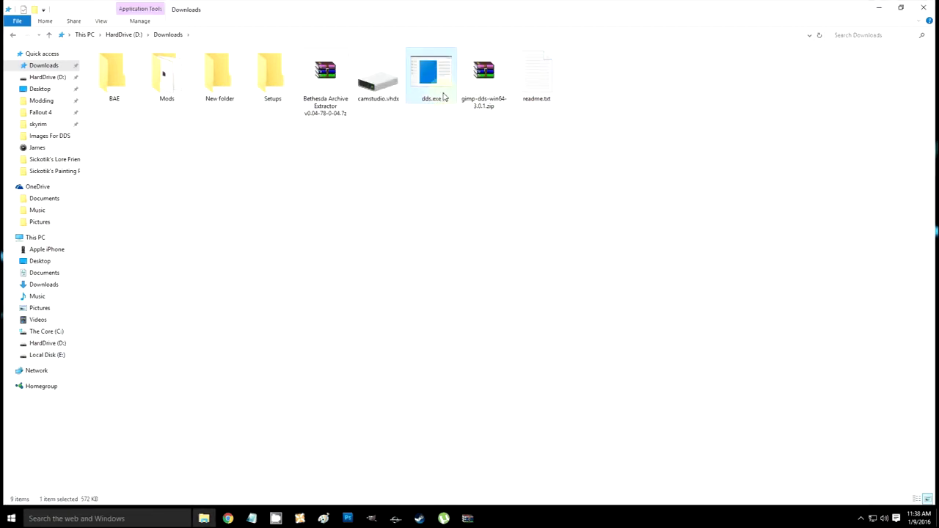
left_click(517, 88, "ctrl")
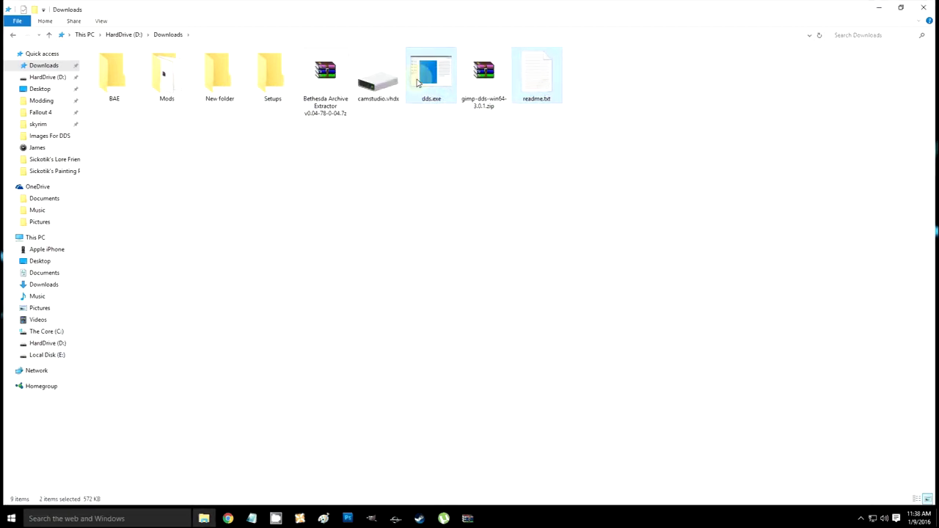
right_click(258, 78)
left_click(304, 182)
Navigate to C:\Program Files\GIMP 2\lib\gimp\2.0\plug-ins
left_click(42, 332)
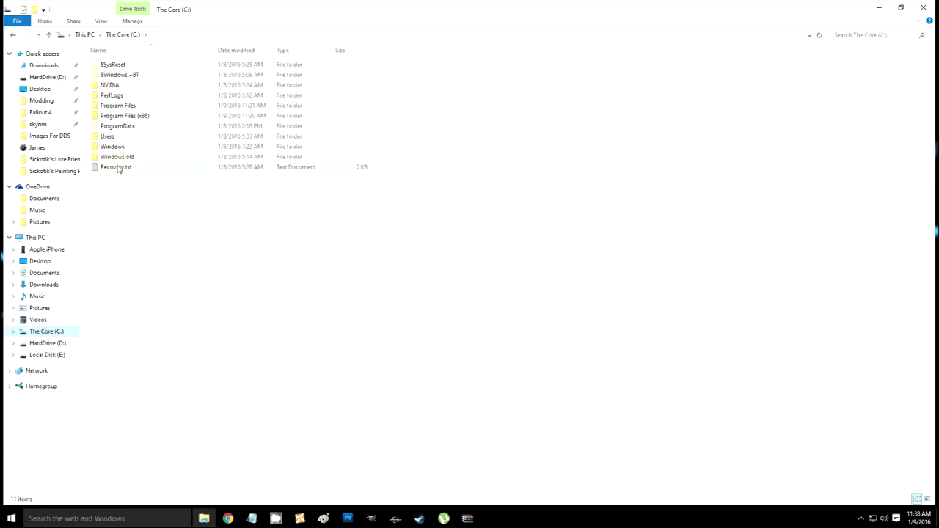
double_click(125, 118)
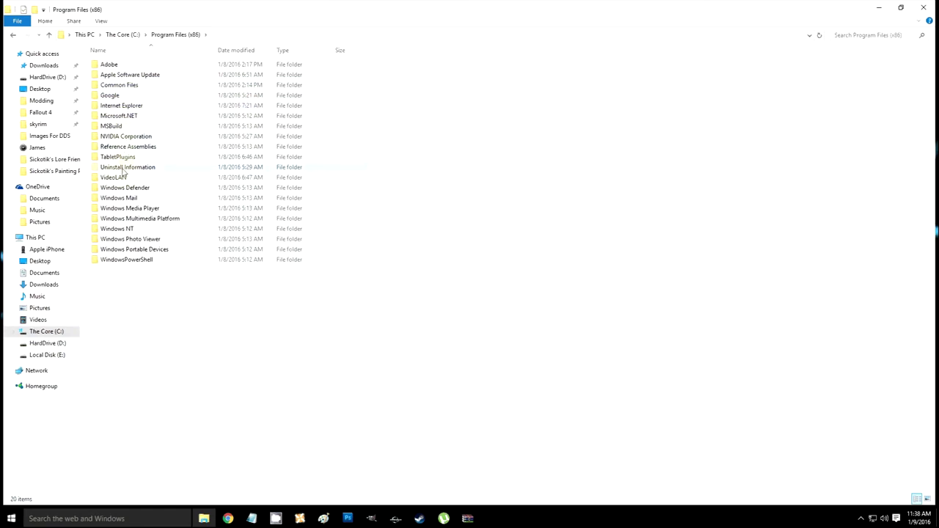
left_click(13, 34)
double_click(124, 102)
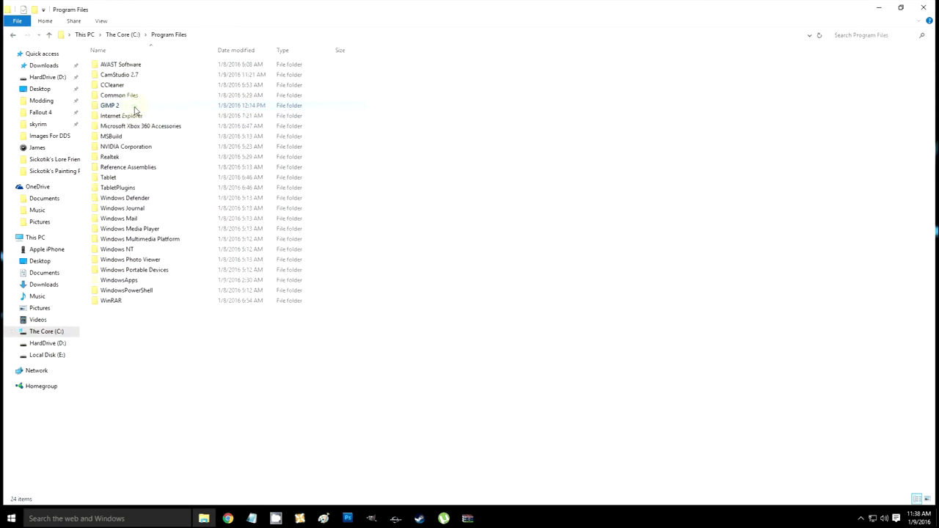
double_click(124, 107)
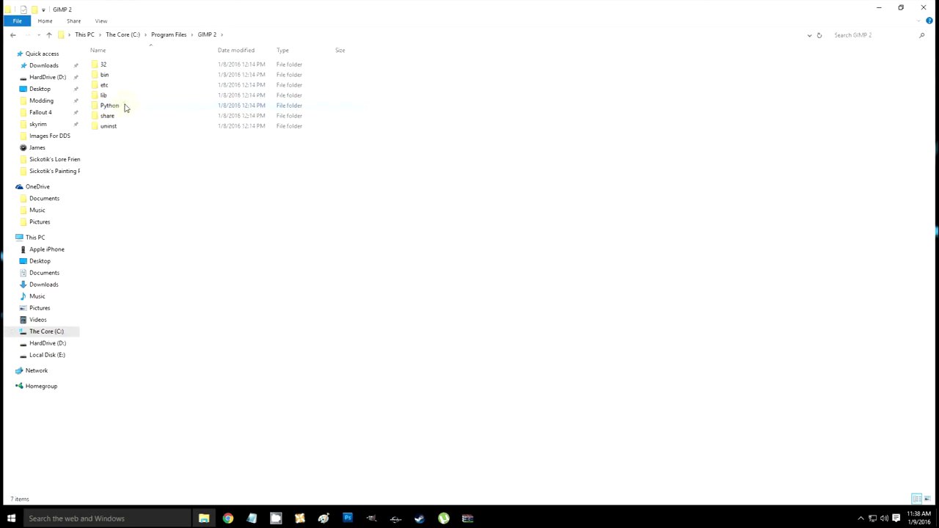
double_click(121, 97)
double_click(121, 97)
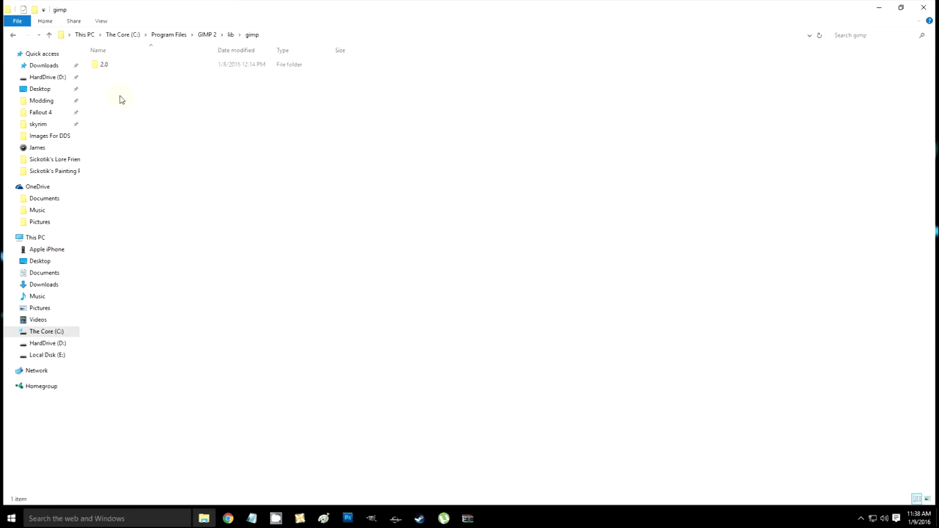
double_click(114, 65)
double_click(111, 96)
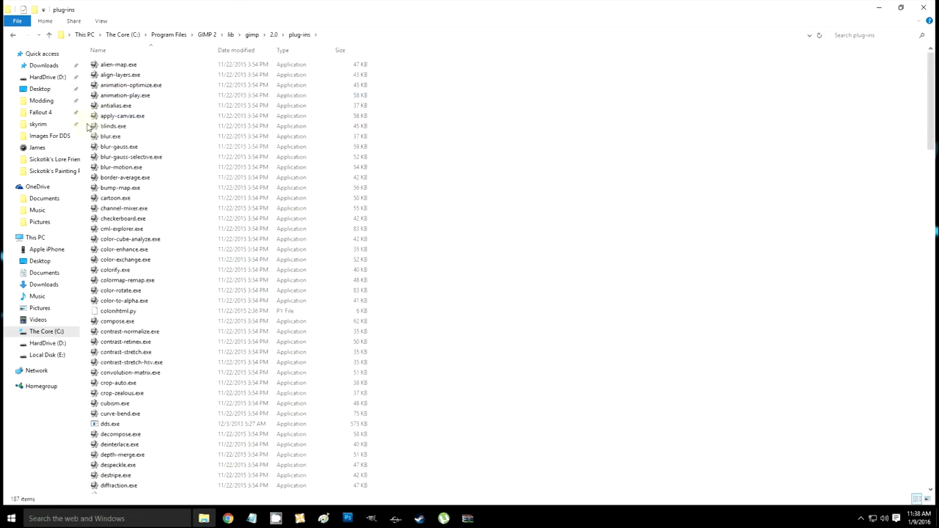
Paste the copied plugin files into the plug-ins folder and close Explorer
right_click(86, 126)
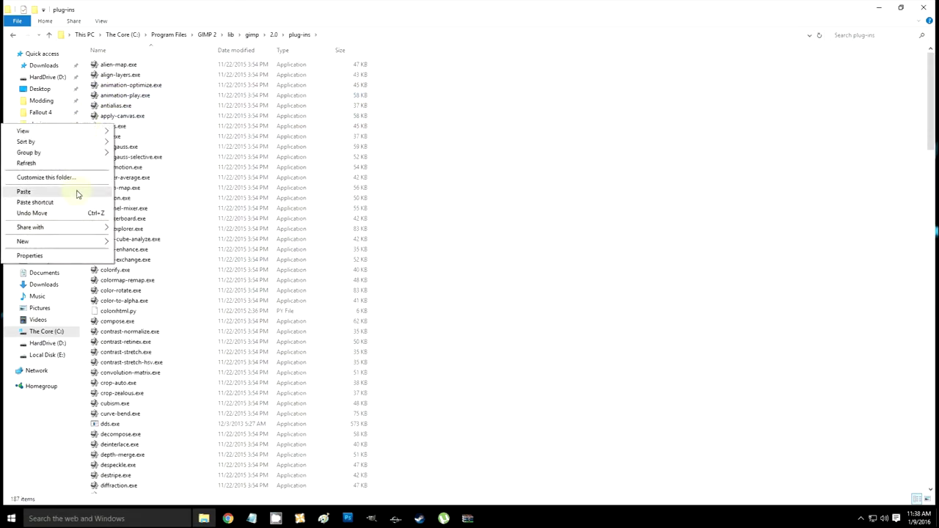
left_click(555, 9)
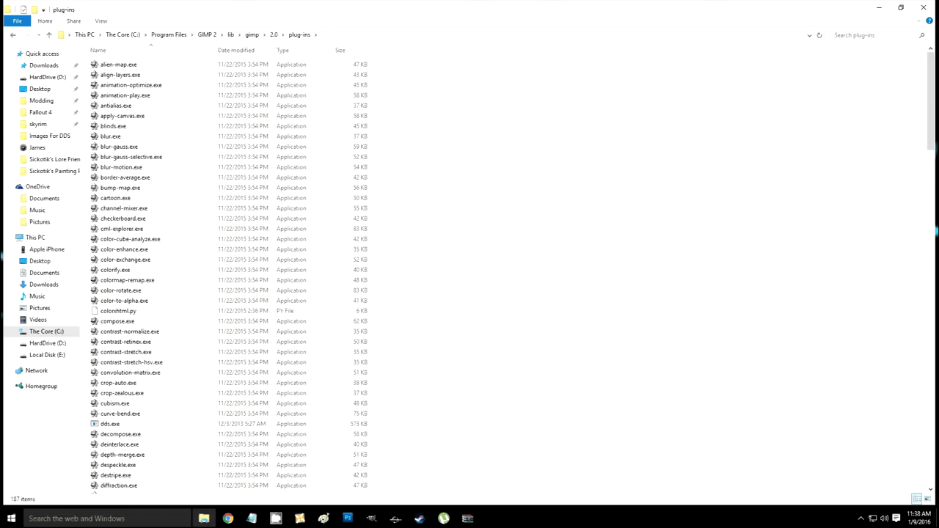
left_click(922, 8)
mouse_move(279, 506)
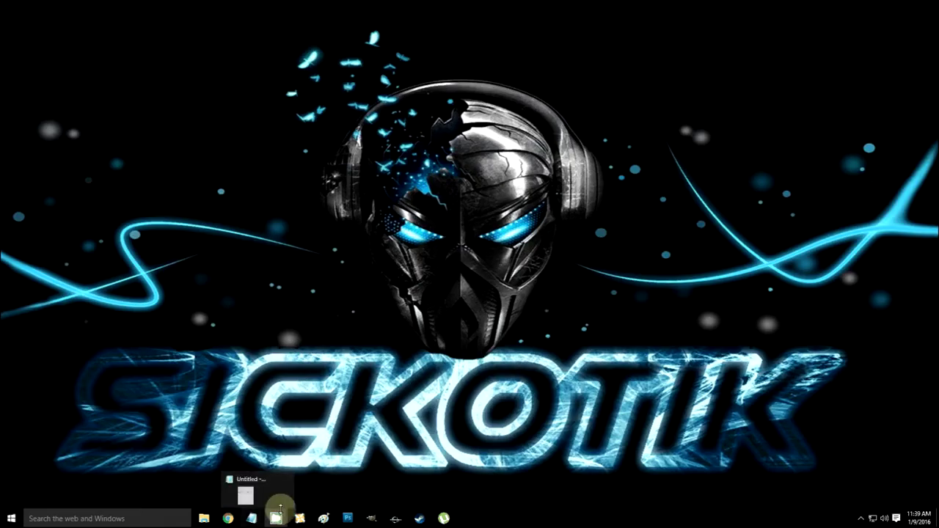
Place the Bethesda Archive Extractor on the desktop and launch bae.exe
left_click_drag(275, 513, 113, 79)
double_click(113, 79)
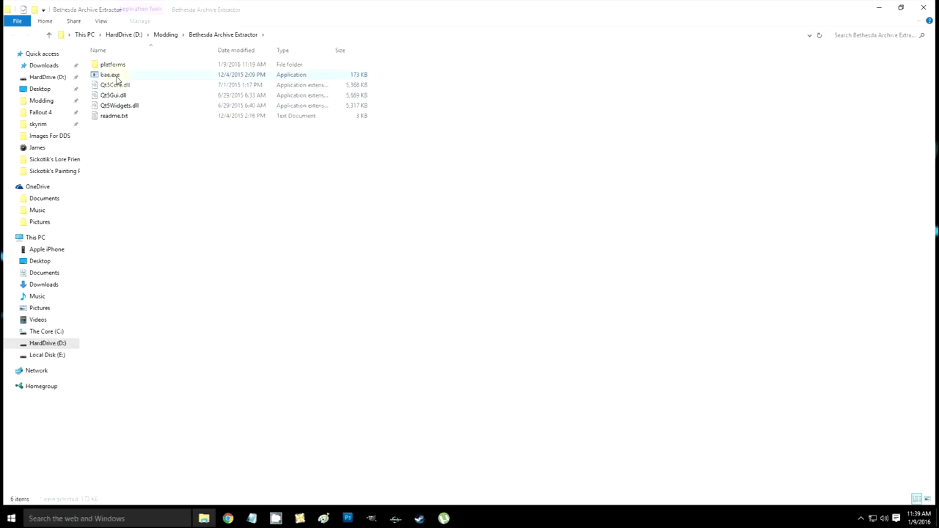
double_click(118, 76)
left_click_drag(473, 122, 550, 117)
Browse the Open File dialog to D:\Games\Steam\steamapps\common\Fallout 4\Data
left_click(469, 126)
left_click(489, 138)
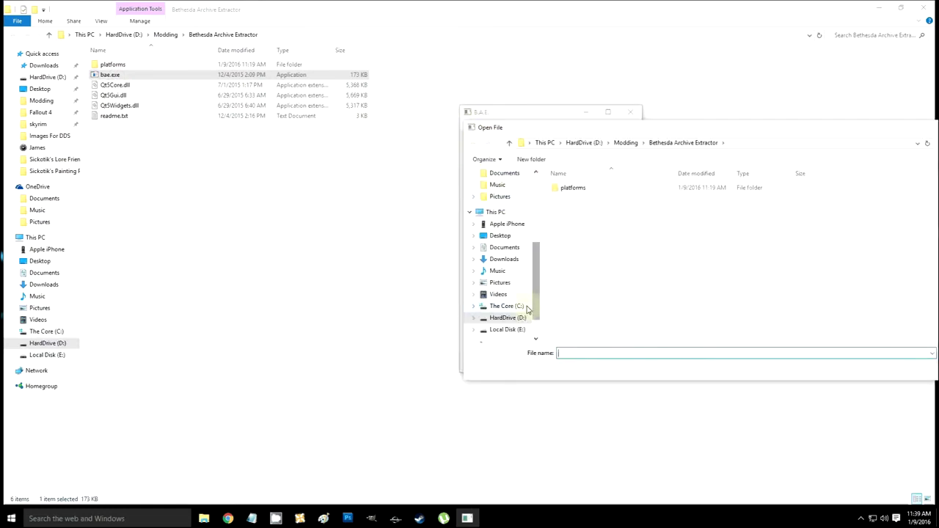
left_click(507, 318)
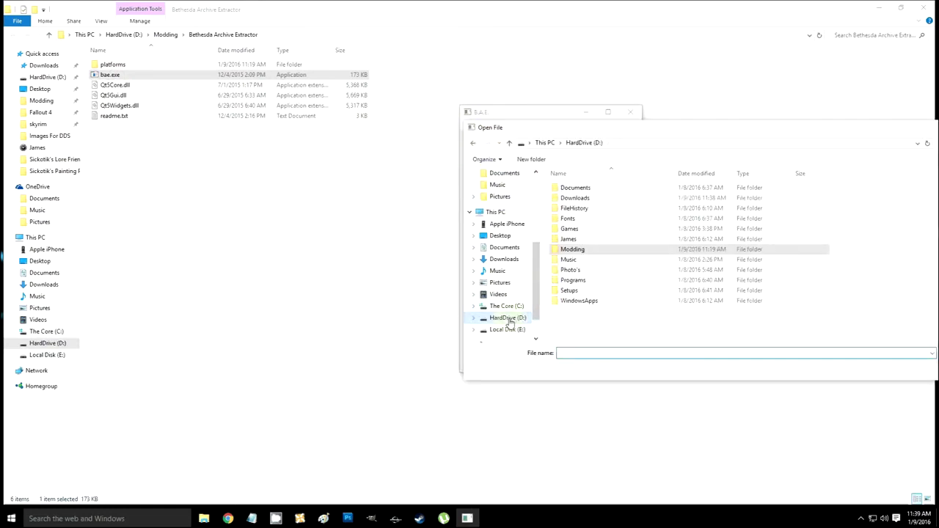
double_click(576, 229)
double_click(576, 200)
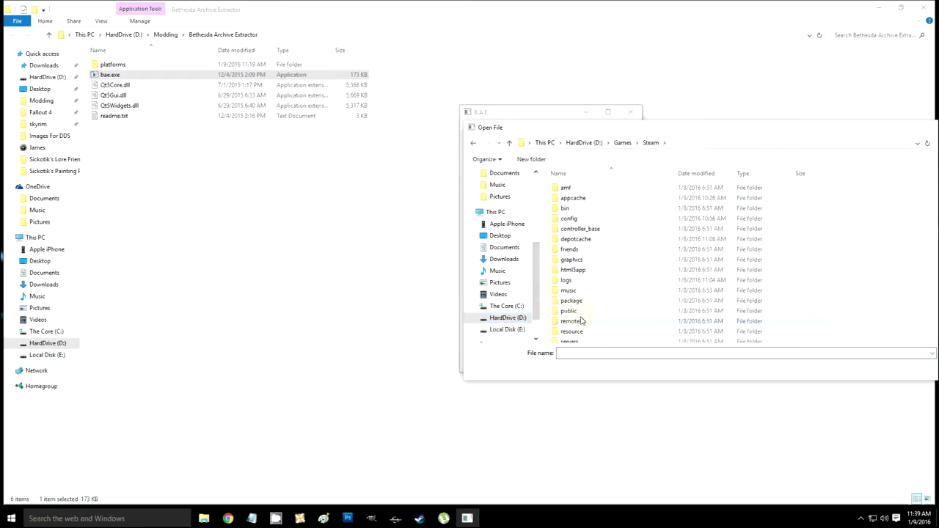
scroll(583, 319, "down", 2)
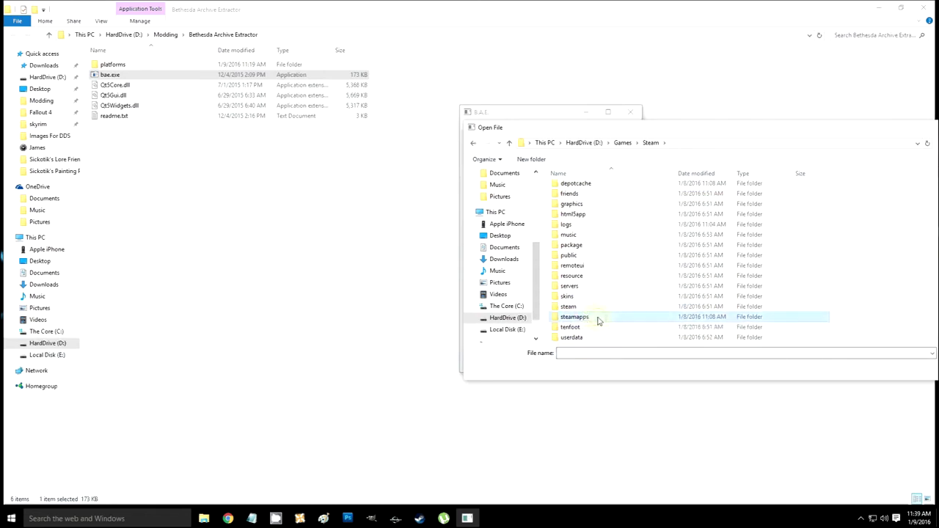
double_click(596, 317)
double_click(588, 192)
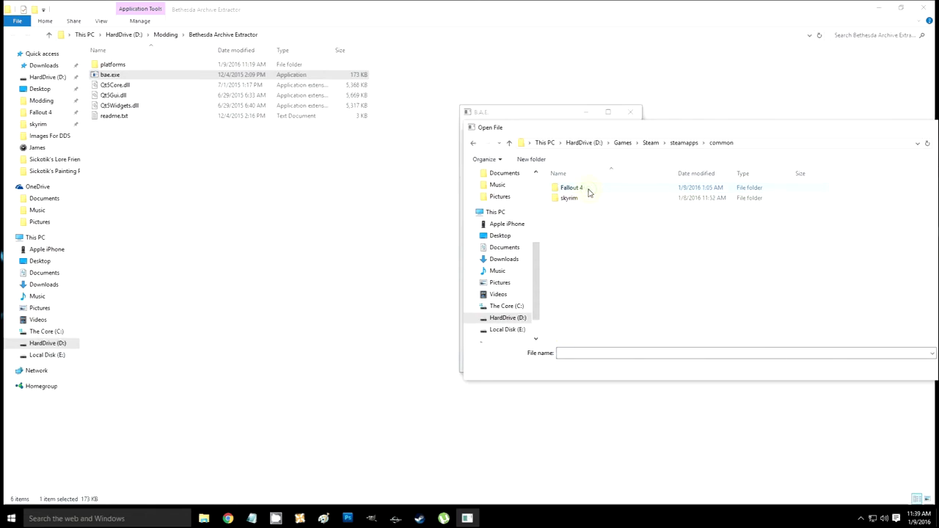
double_click(572, 187)
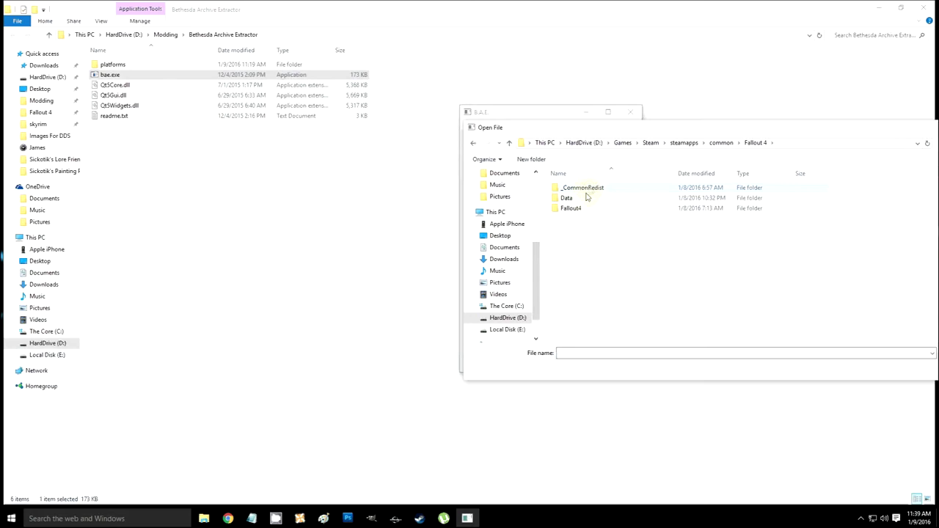
double_click(586, 199)
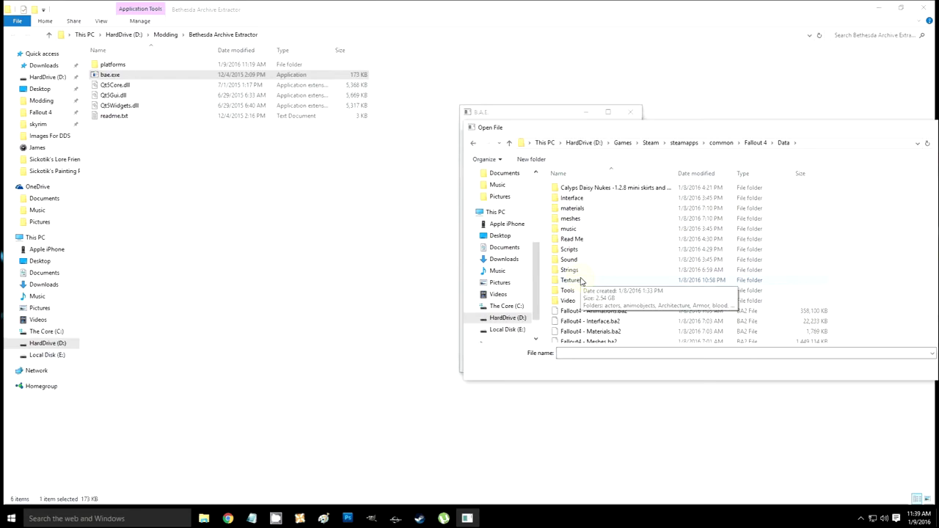
Load Fallout4 - Textures2.ba2 and expand its Textures folder
scroll(583, 279, "down", 5)
scroll(623, 267, "down", 1)
left_click(620, 245)
double_click(620, 245)
left_click(347, 323)
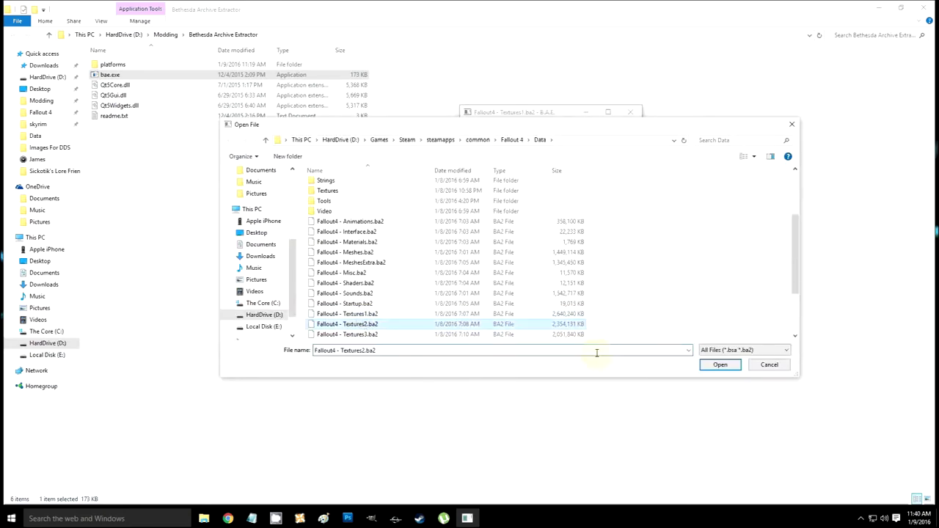
left_click(720, 366)
left_click(469, 162)
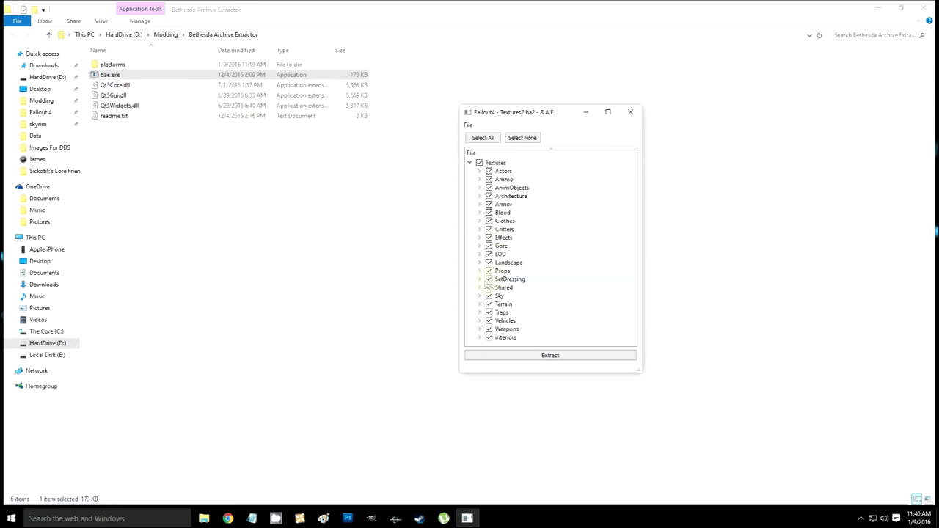
Inspect SetDressing > PaintingsGeneric textures, collapse it, and uncheck every folder in the archive
left_click(480, 279)
scroll(561, 288, "down", 10)
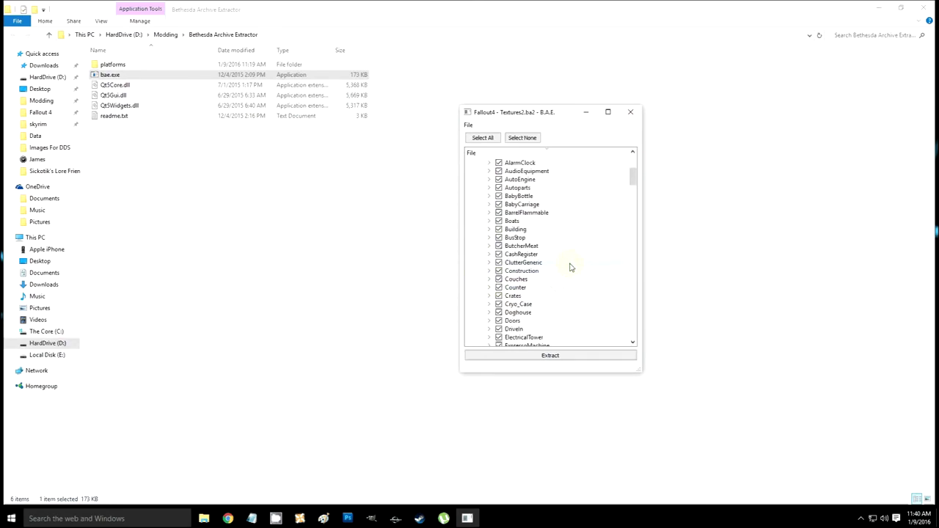
scroll(570, 267, "down", 1)
scroll(574, 243, "down", 10)
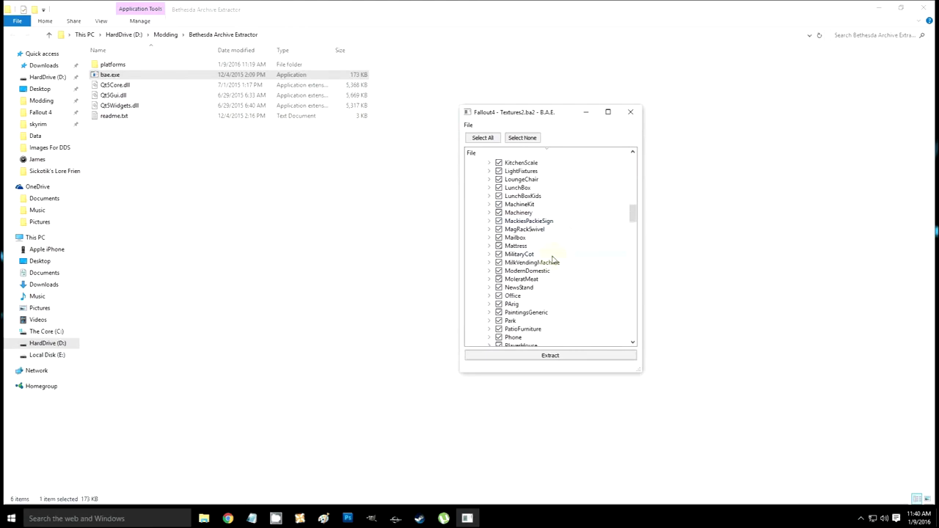
left_click(488, 312)
scroll(574, 282, "down", 6)
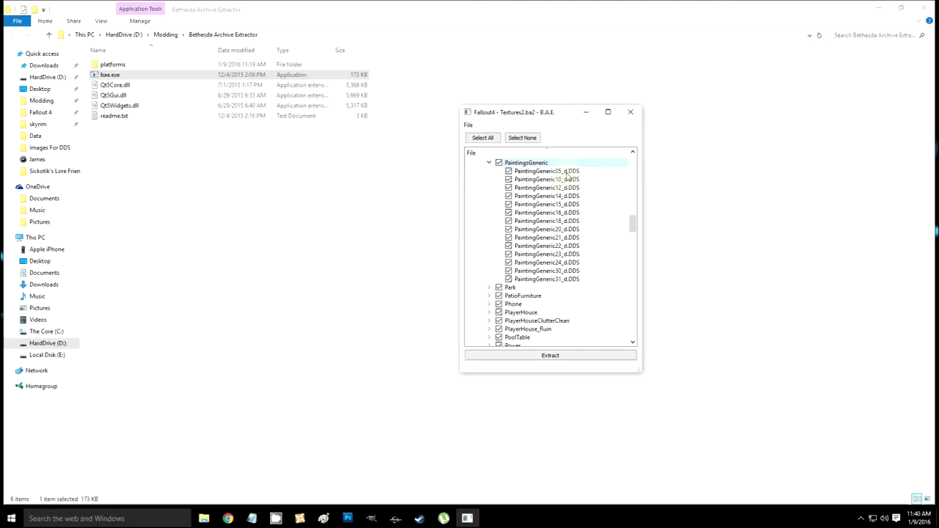
scroll(543, 203, "up", 2)
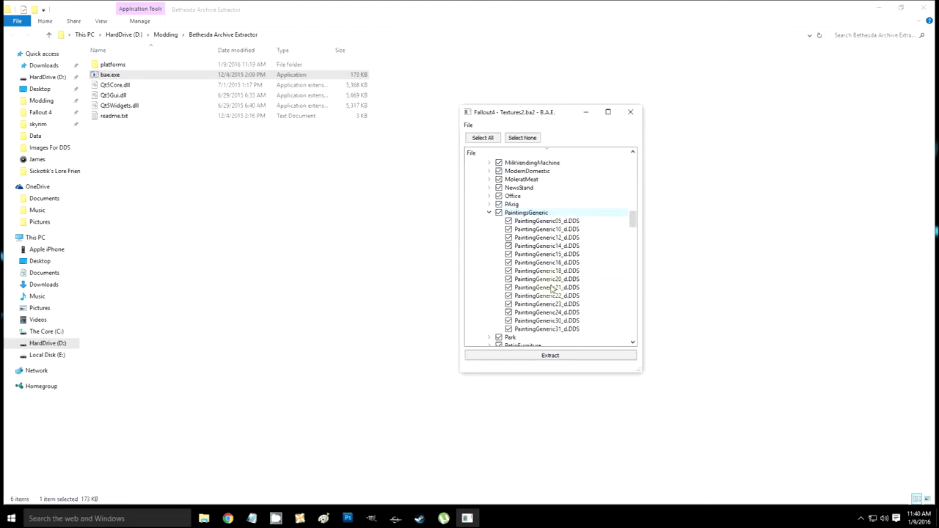
left_click(489, 212)
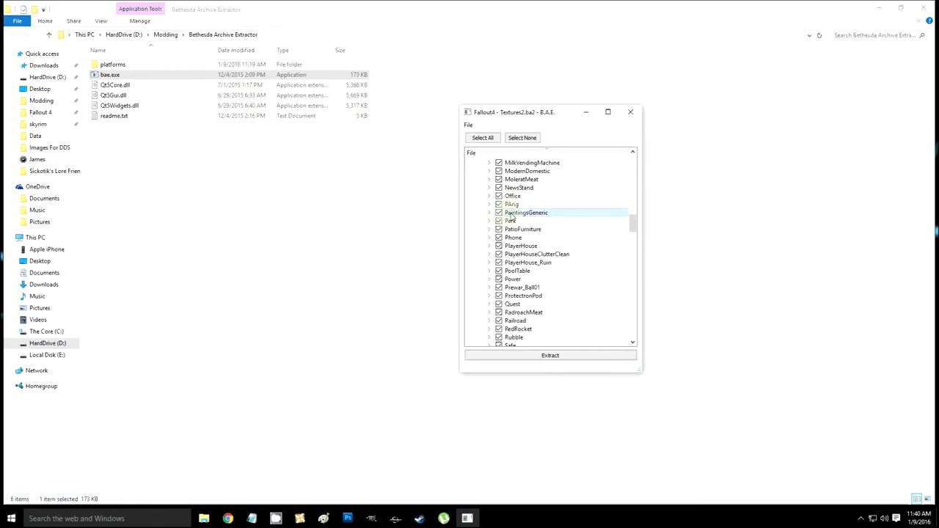
left_click(517, 140)
Extract to a newly created Desktop folder named 'Fallout 4 Paintings'
left_click(543, 355)
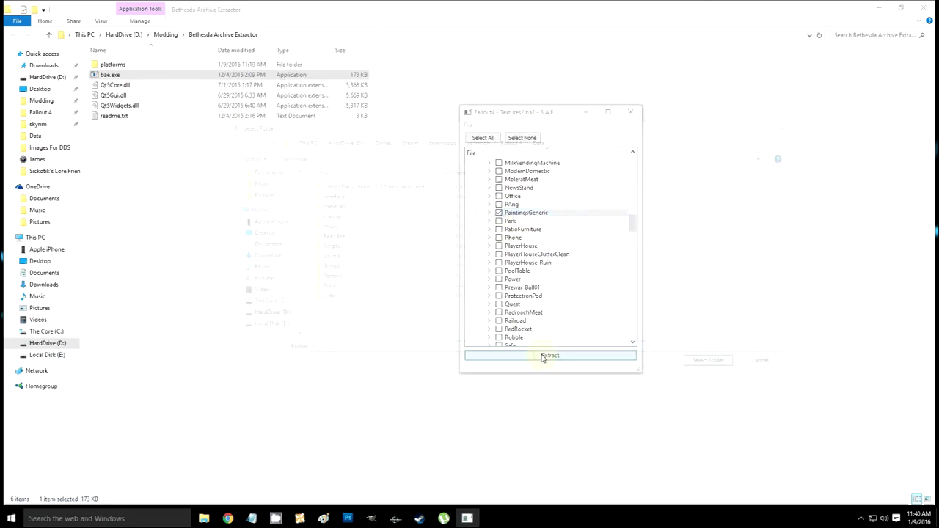
scroll(264, 187, "up", 4)
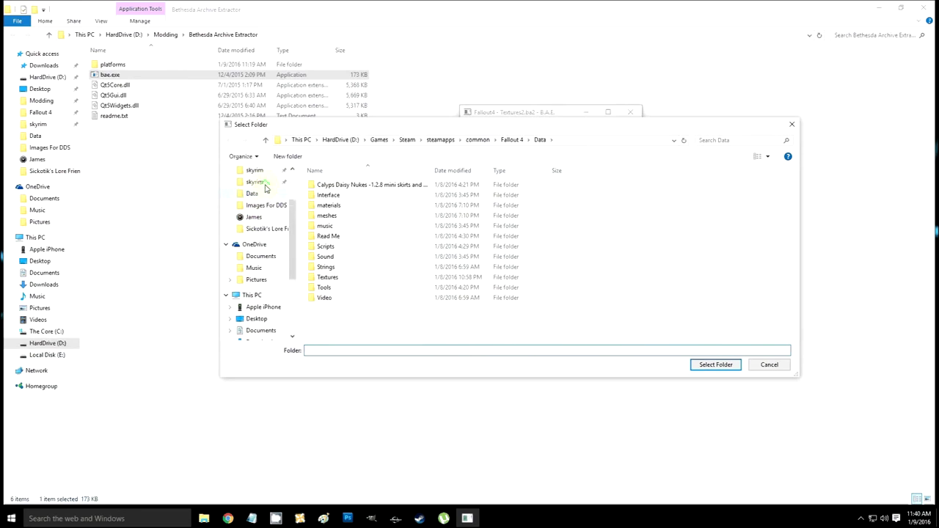
left_click(258, 209)
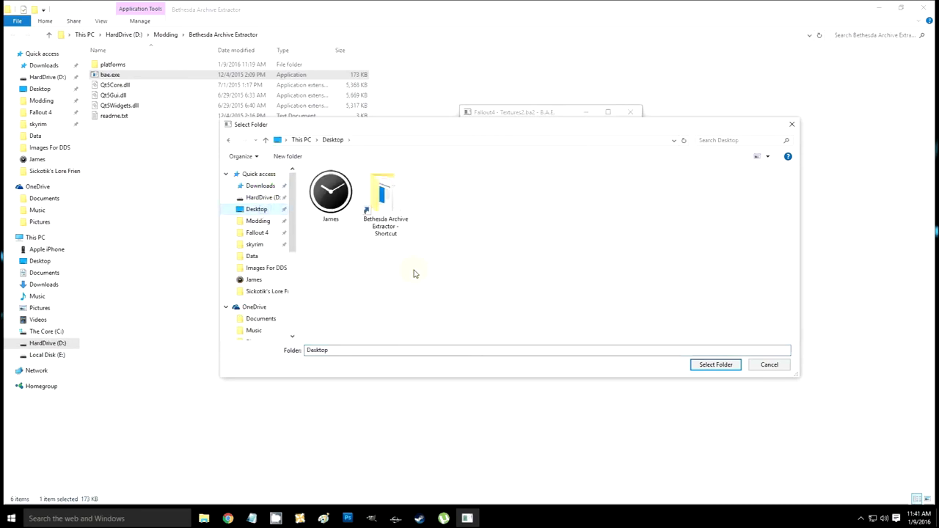
right_click(451, 223)
mouse_move(432, 322)
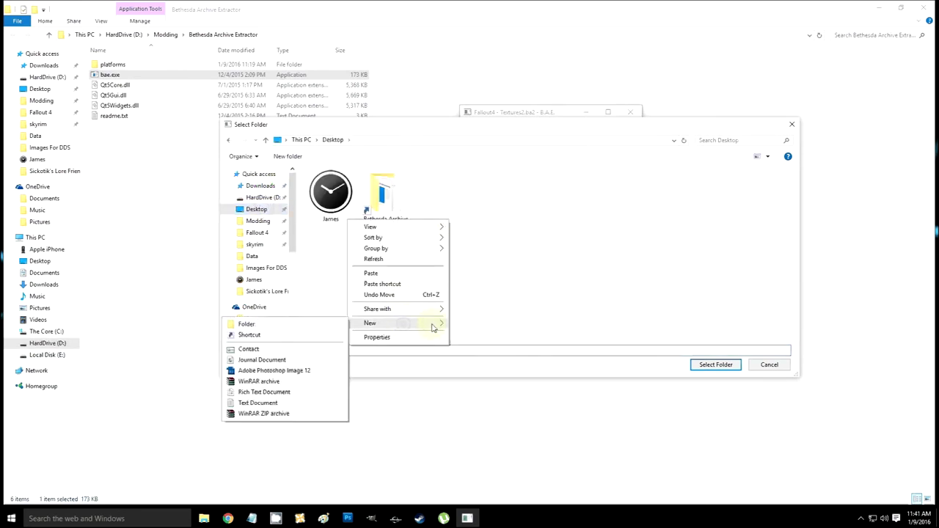
left_click(325, 324)
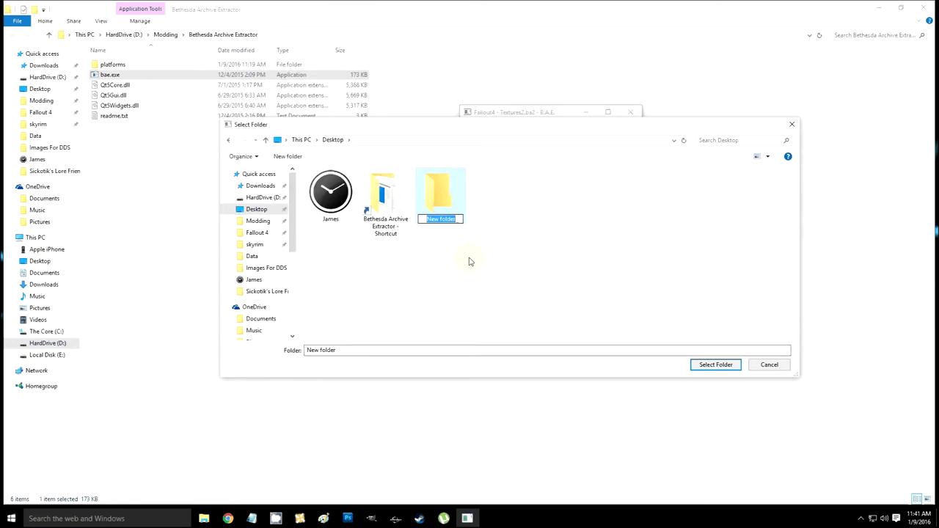
type("Fall")
type("4 Paintings")
key("Return")
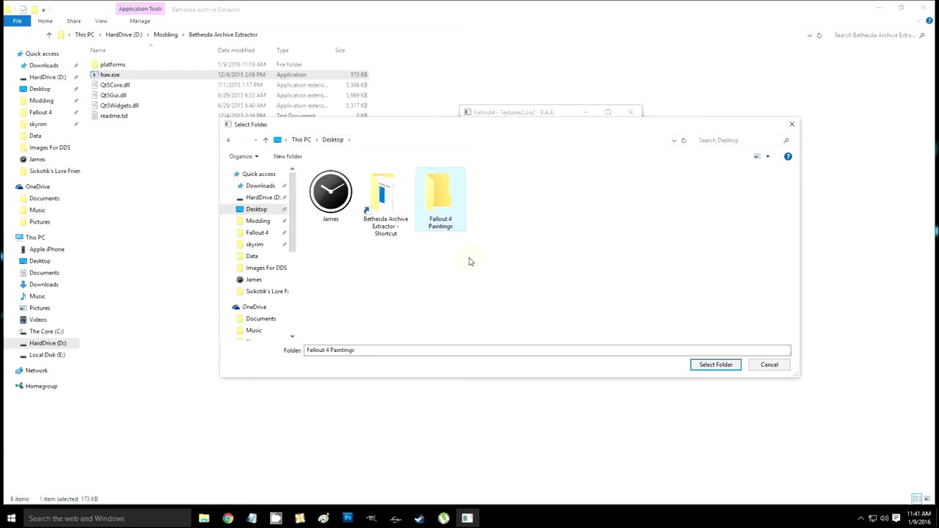
left_click(715, 364)
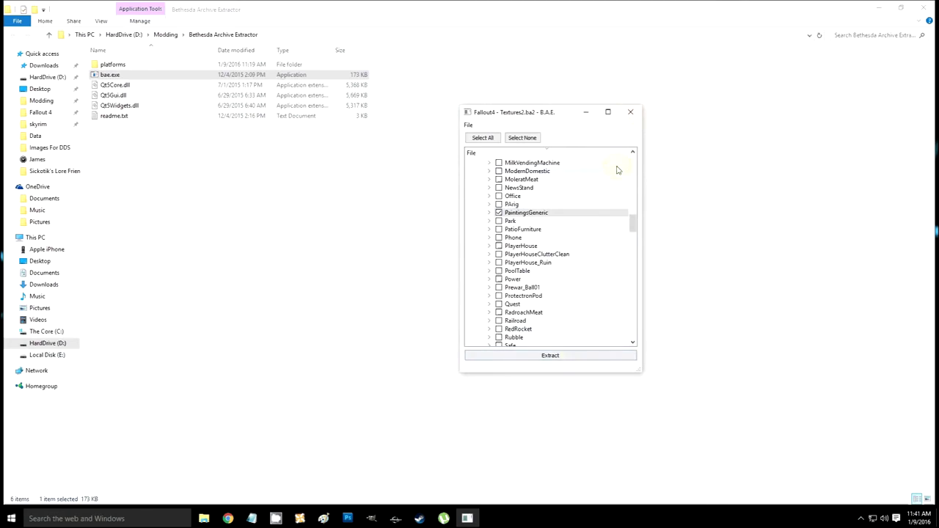
Close the archive extractor and Explorer, and launch GIMP
left_click(630, 112)
left_click(922, 7)
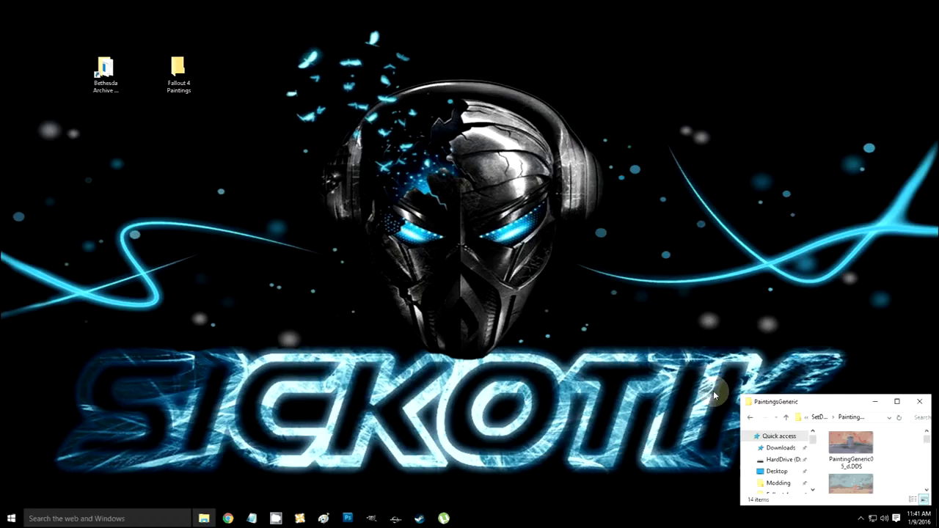
left_click(371, 518)
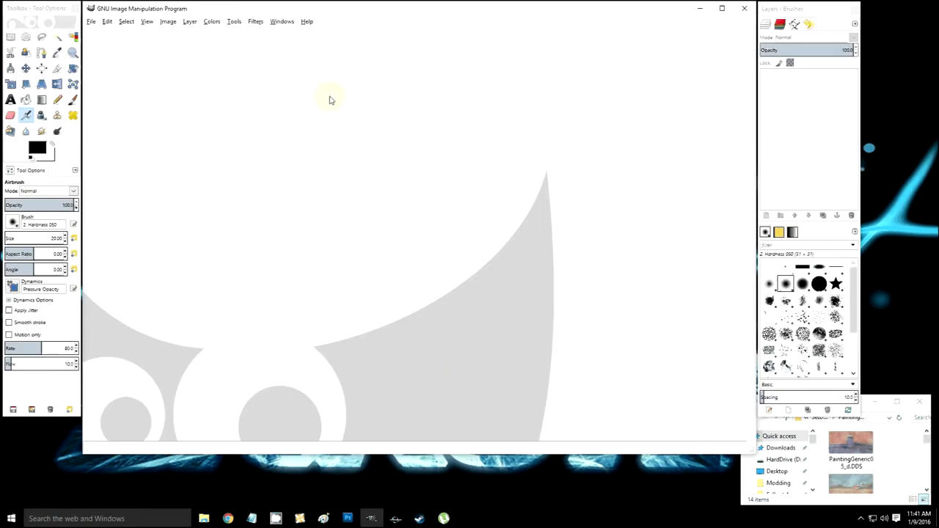
Import PaintingGeneric05_d.DDS into GIMP without mipmaps, disabling the import prompt
left_click(891, 453)
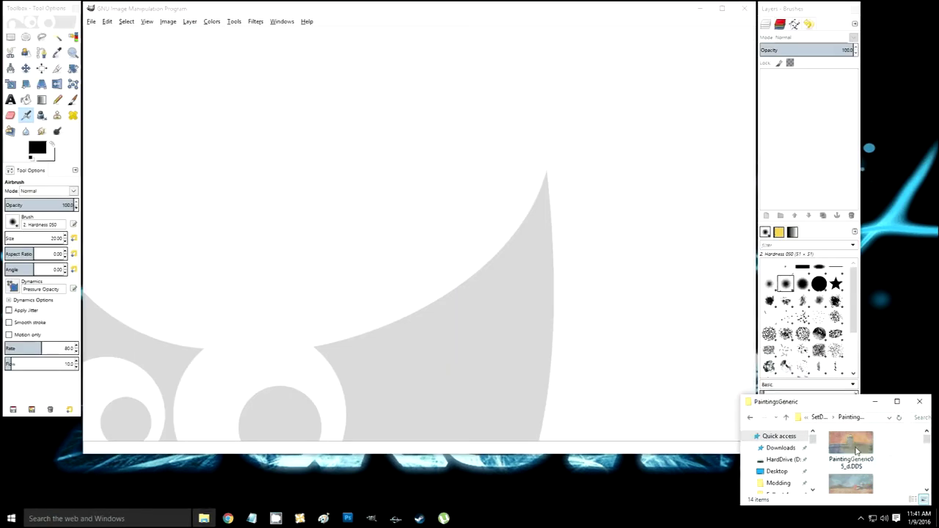
left_click_drag(850, 443, 441, 192)
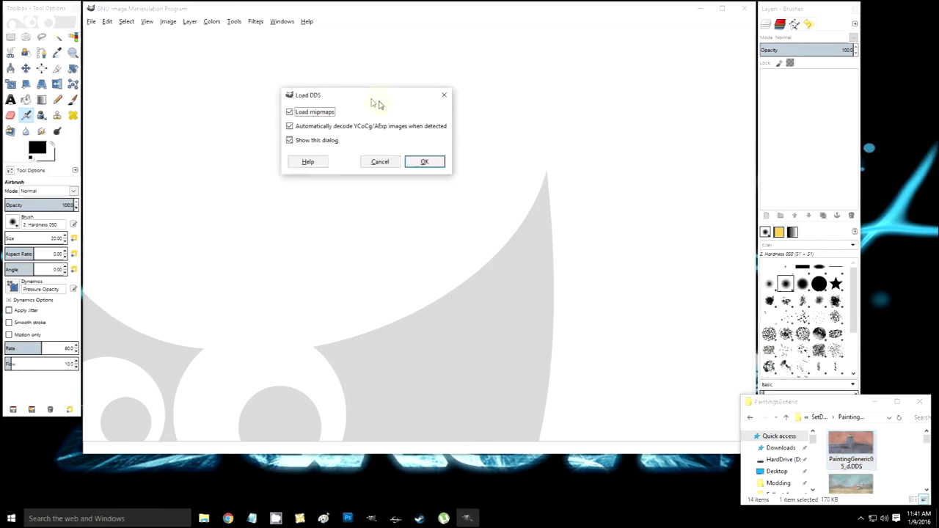
left_click(327, 136)
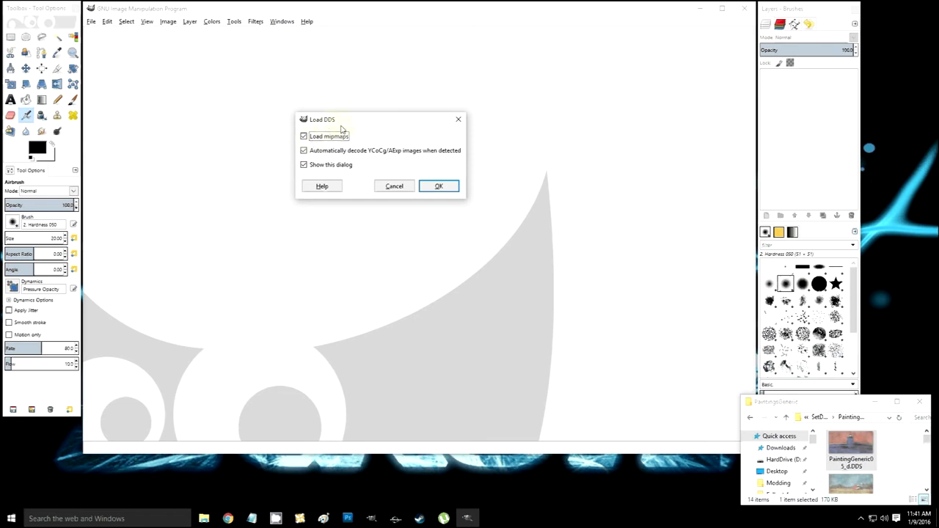
left_click(303, 138)
left_click(305, 166)
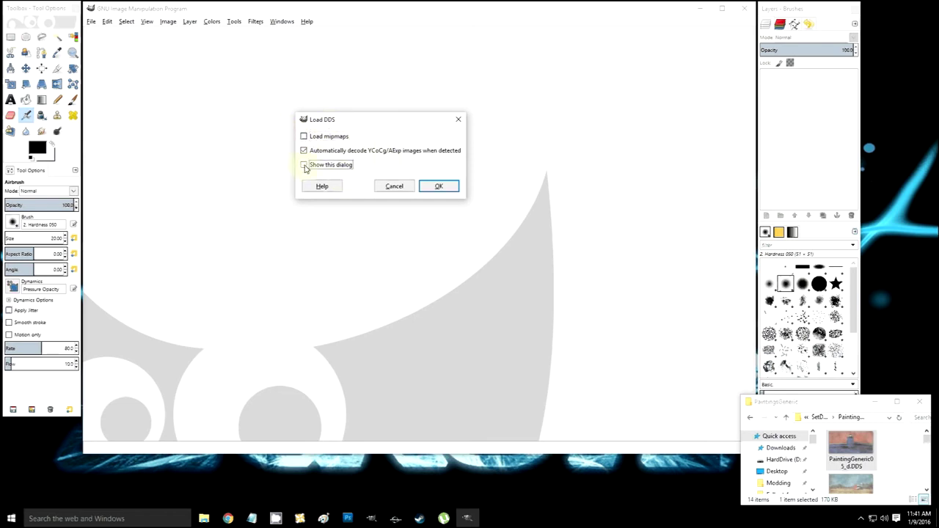
left_click(438, 187)
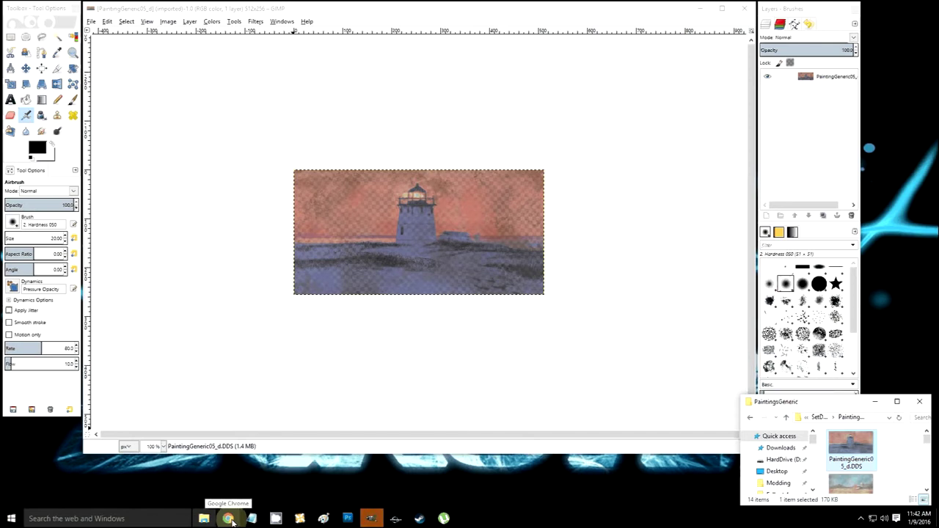
View the details of PaintingGeneric05_d.DDS: 512×256, 32-bit, 170 KB
right_click(822, 78)
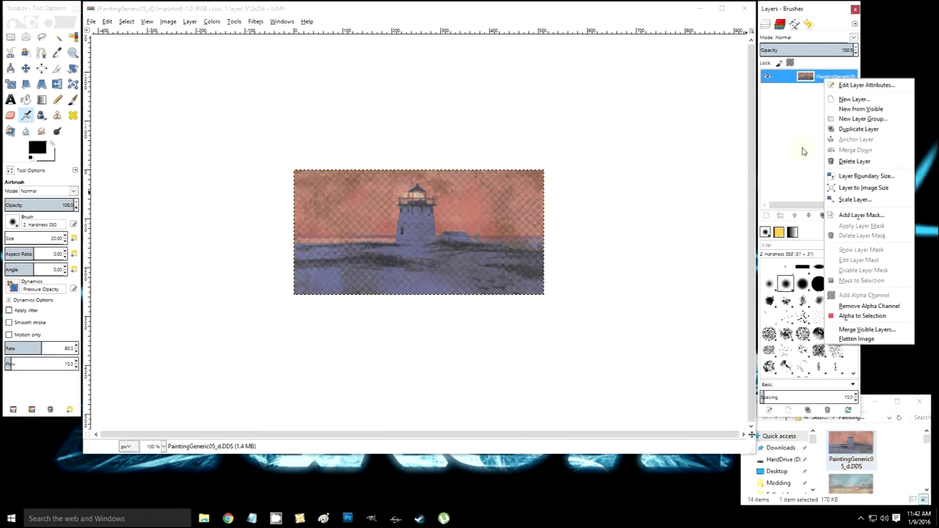
left_click(840, 451)
right_click(840, 451)
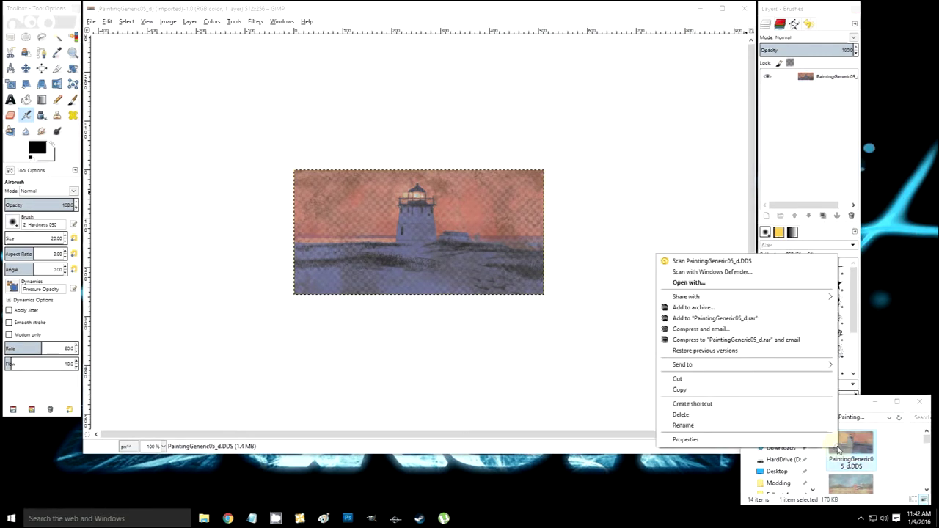
left_click(685, 438)
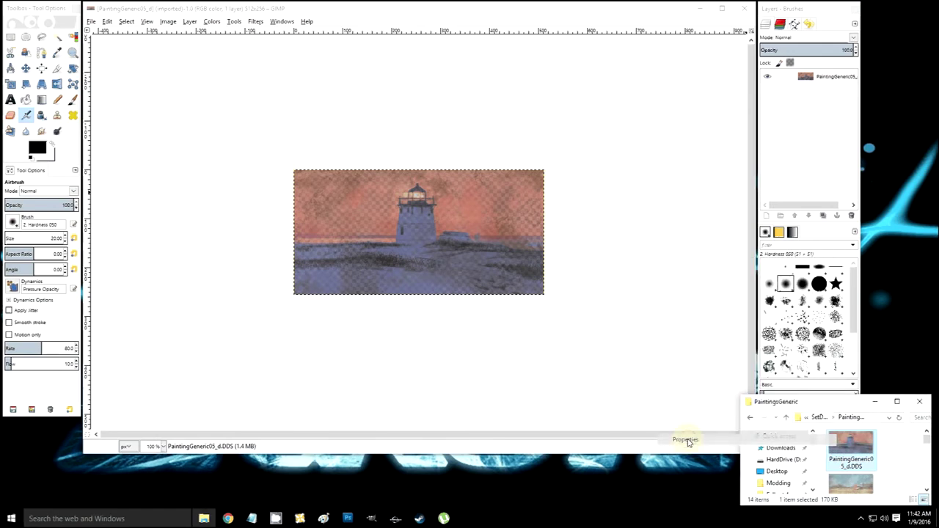
left_click_drag(910, 265, 537, 148)
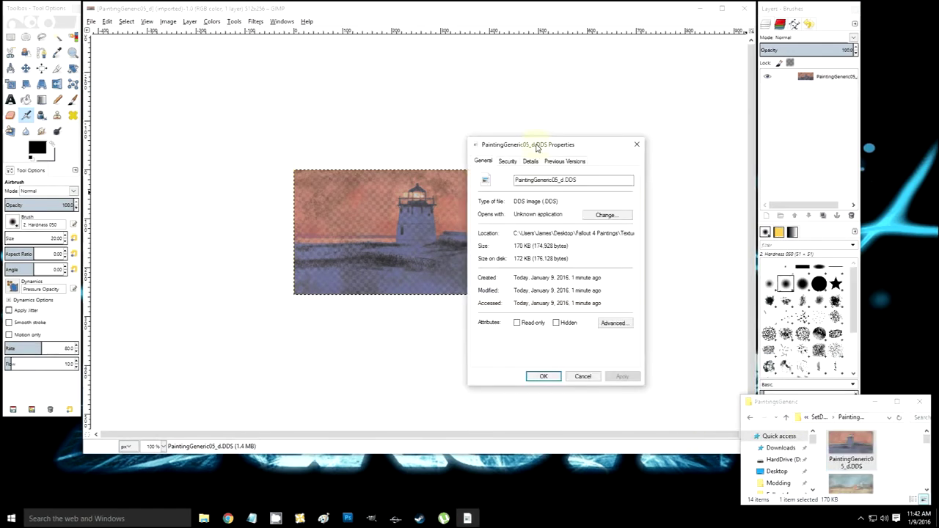
left_click(530, 160)
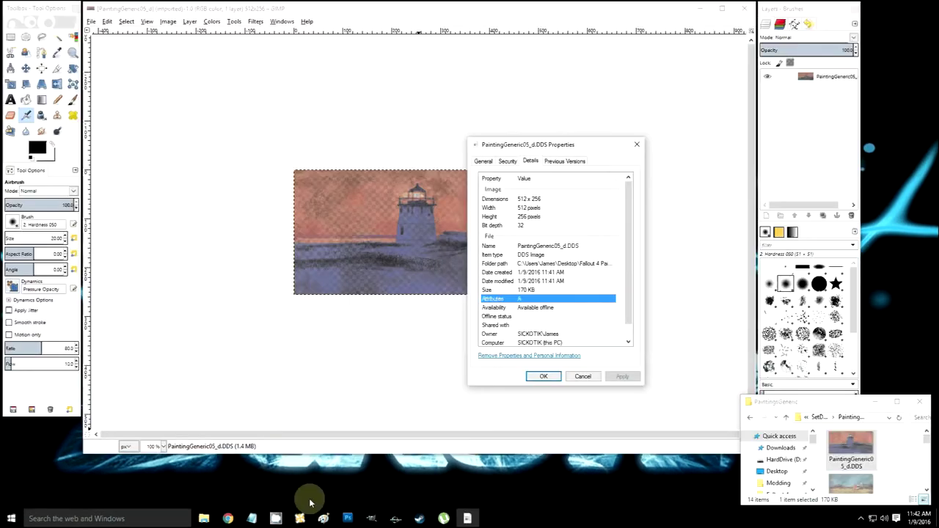
Search Google Images in Chrome for '512x256 images'
left_click(228, 519)
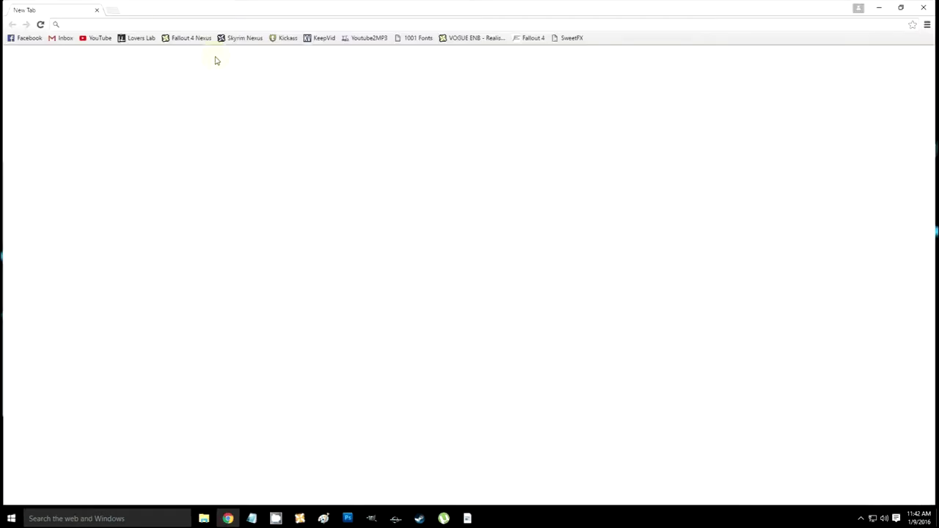
type("512x256 images")
key("Return")
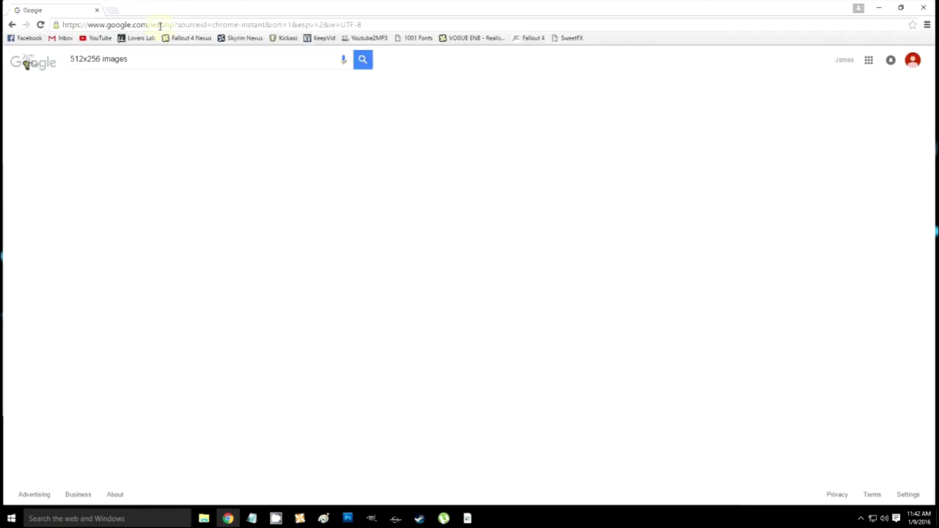
left_click(104, 89)
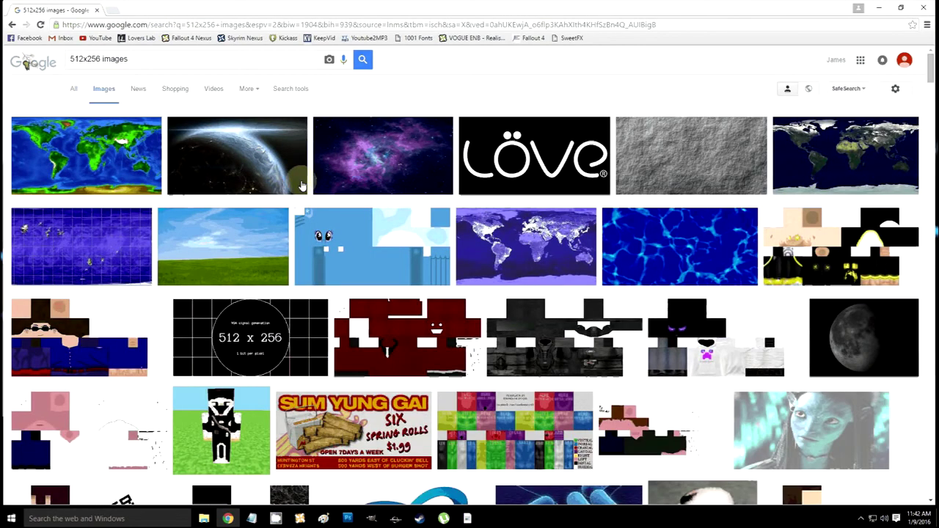
Save the planet-from-space picture to the Desktop as Cdx_palaven_512x256.jpg
left_click(300, 185)
right_click(342, 350)
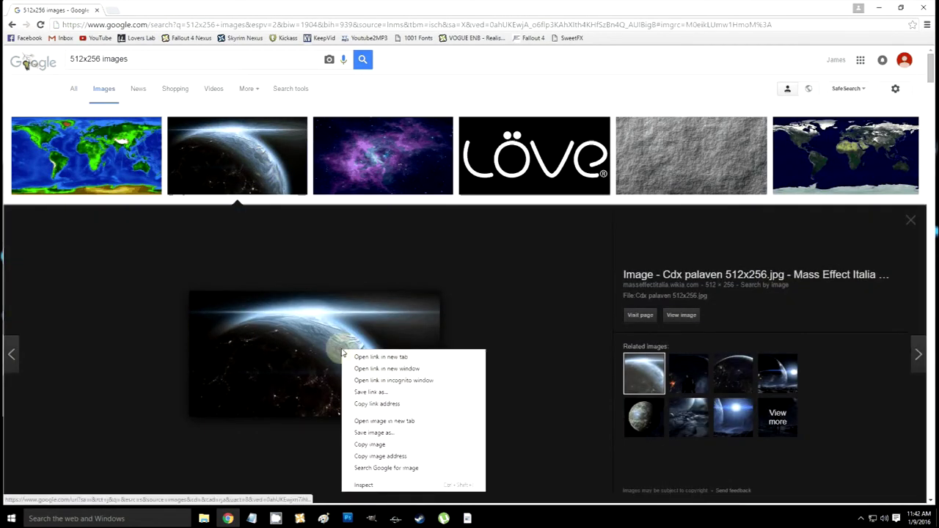
left_click(378, 432)
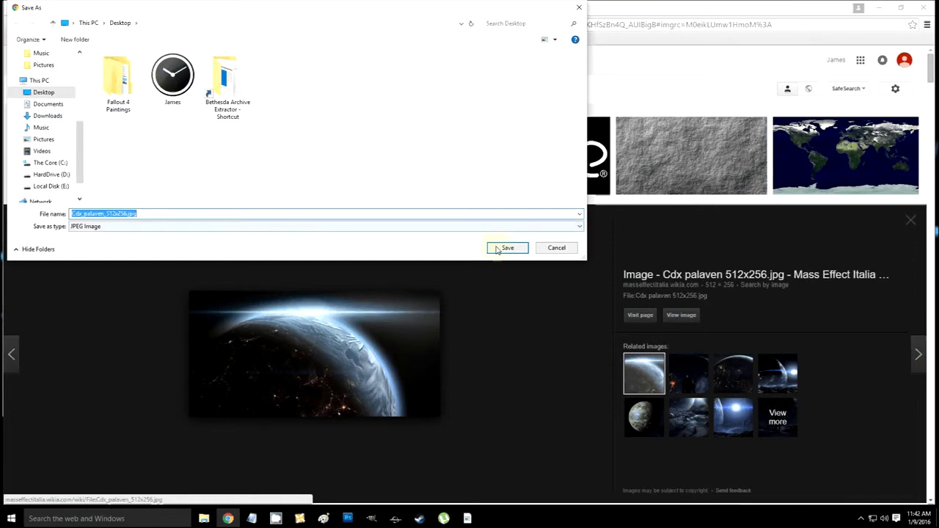
left_click(505, 248)
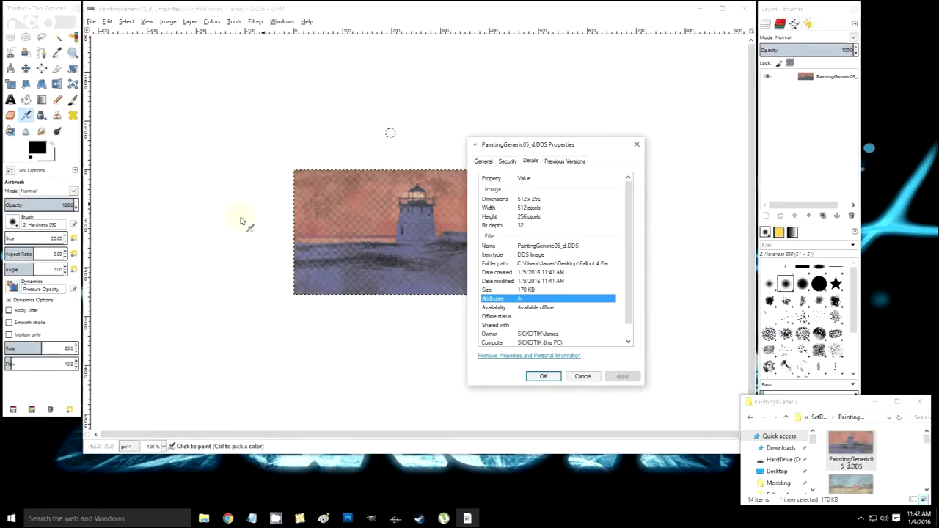
Add the planet JPEG as a layer, merge it down, and fit it to 512×256
left_click_drag(545, 480, 441, 257)
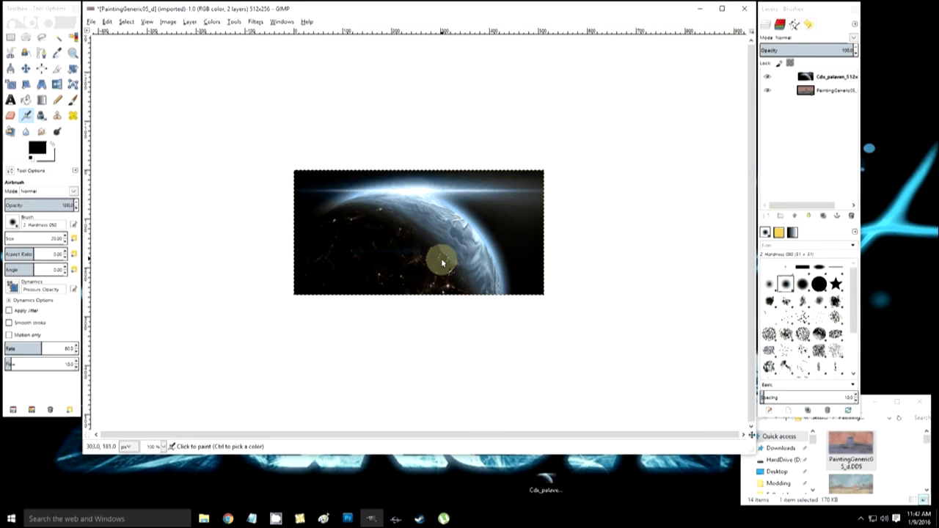
left_click(831, 77)
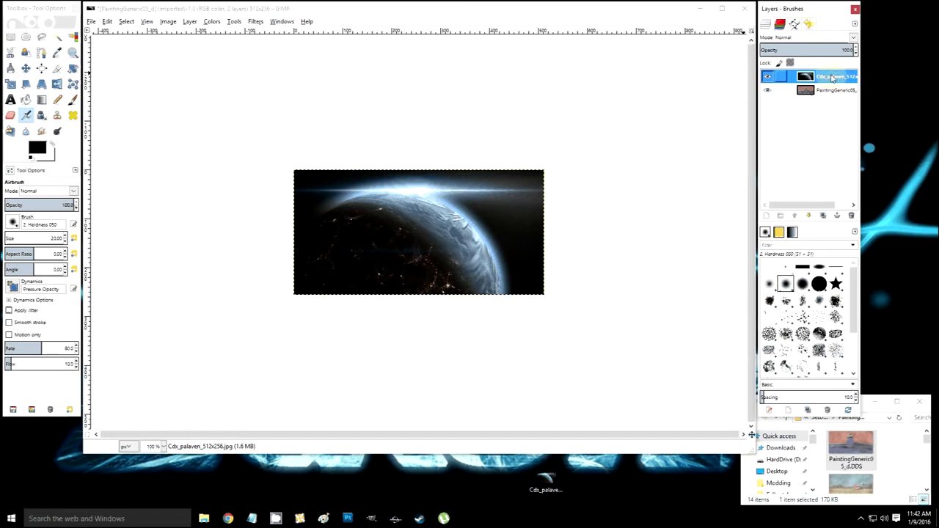
right_click(830, 77)
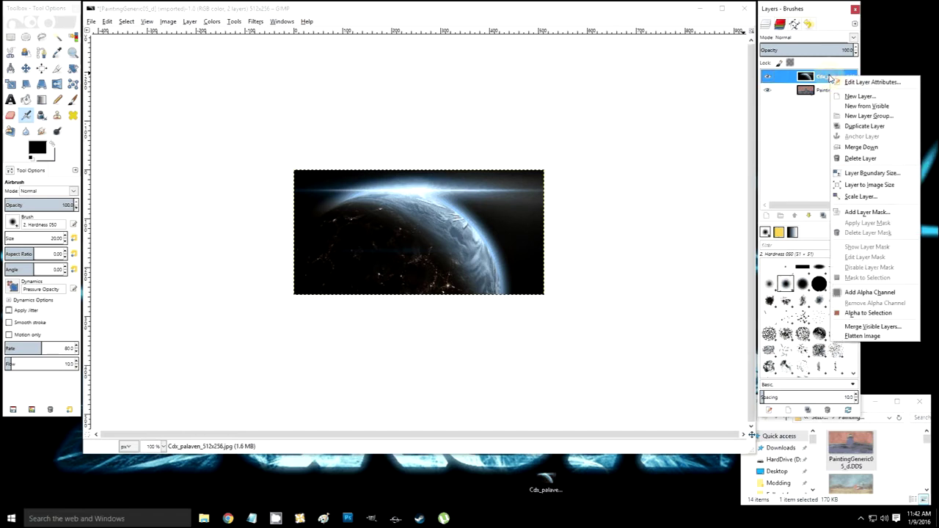
left_click(859, 147)
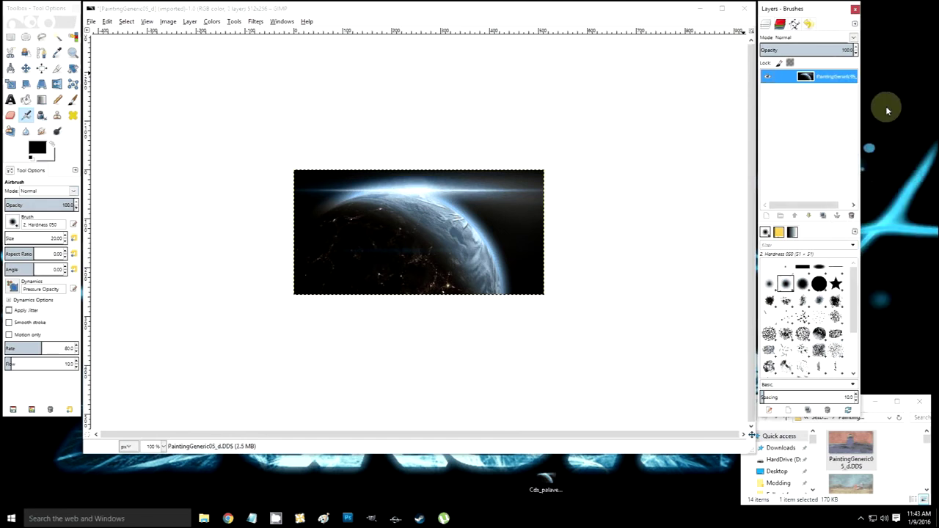
right_click(828, 83)
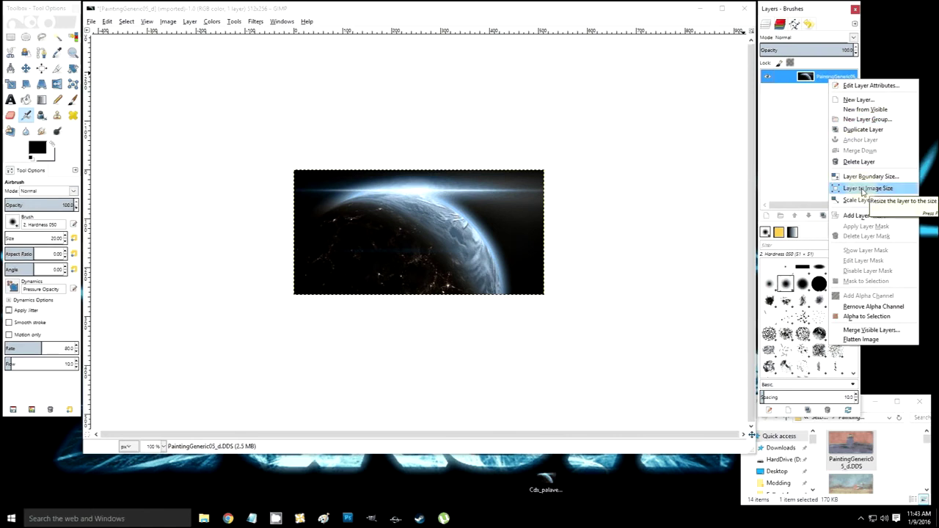
left_click(864, 188)
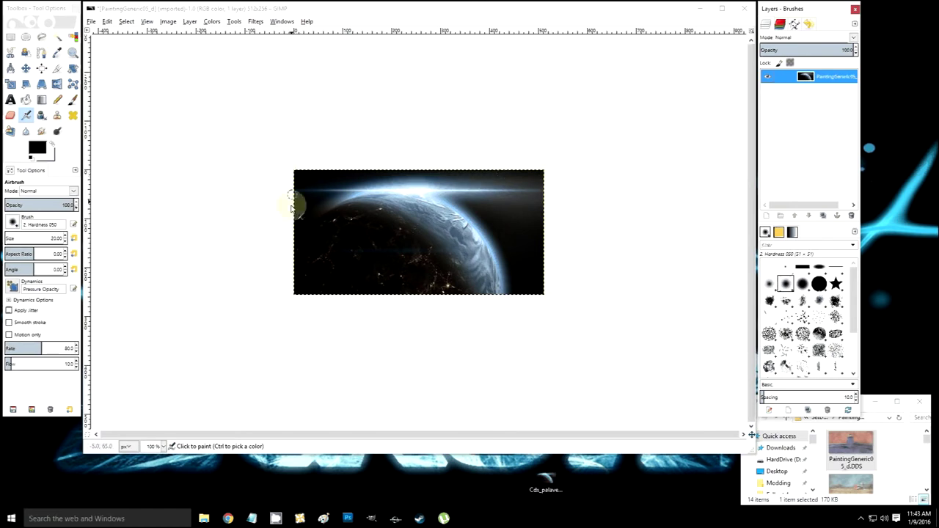
left_click(88, 21)
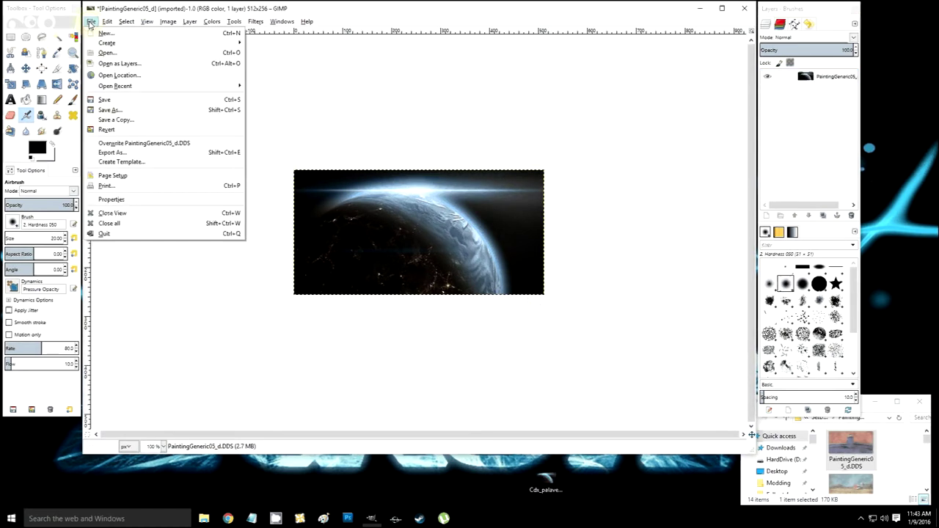
Export the image over the original PaintingGeneric05_d.DDS, replacing the file
left_click(116, 153)
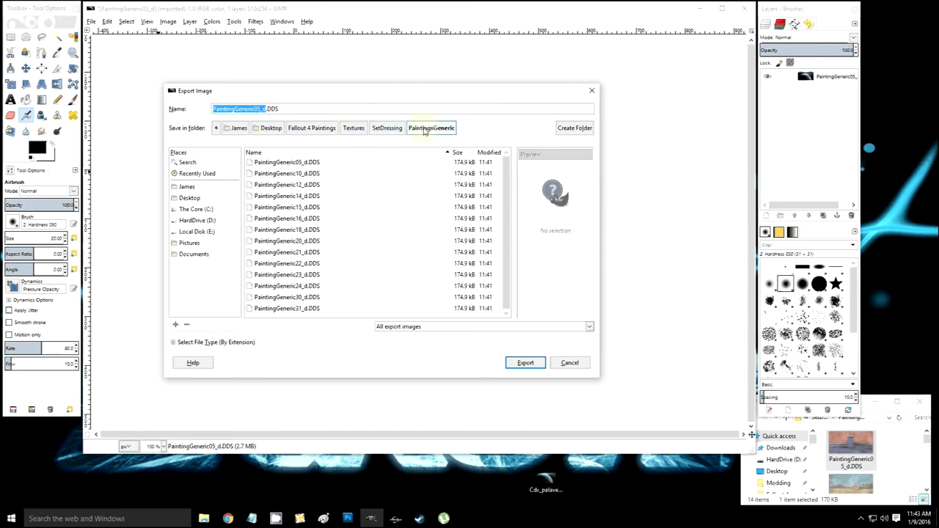
left_click(527, 363)
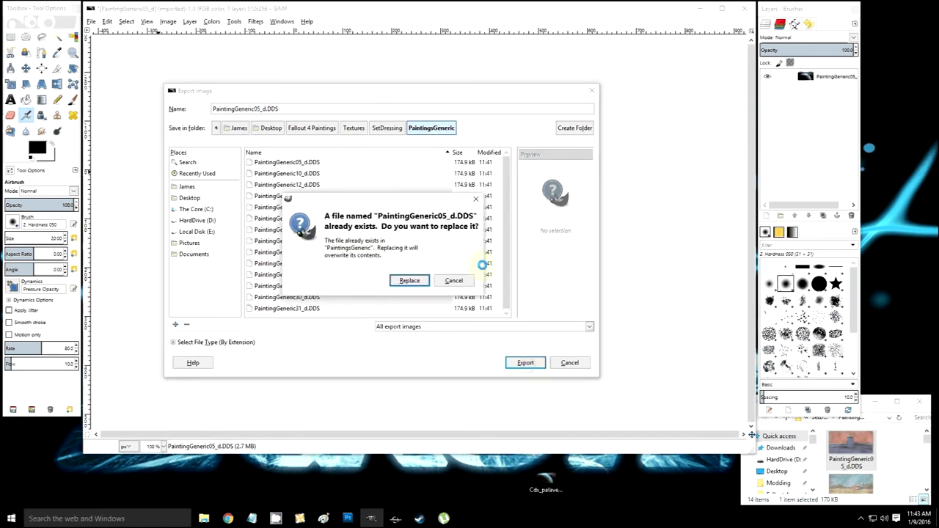
left_click(417, 283)
Set DDS compression to BC2 / DXT3 with generated mipmaps and finish the export
left_click_drag(283, 115, 383, 176)
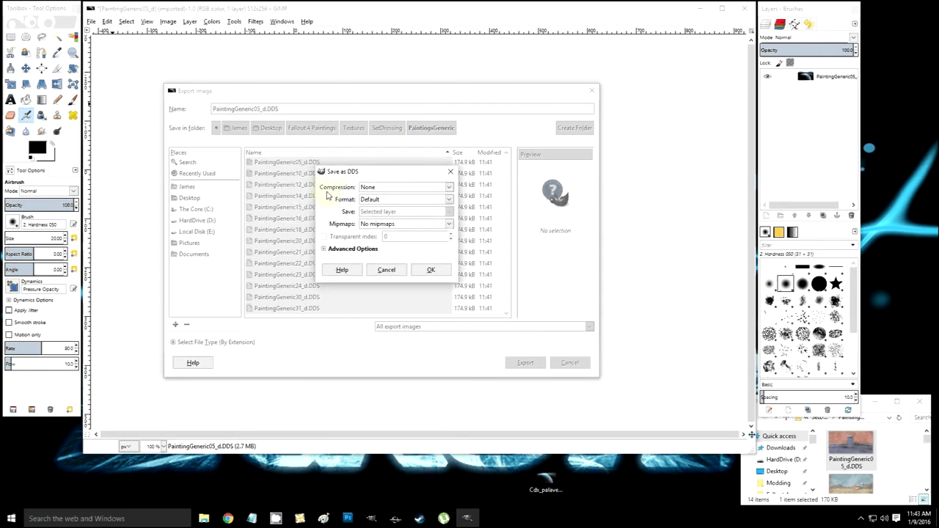
left_click(450, 187)
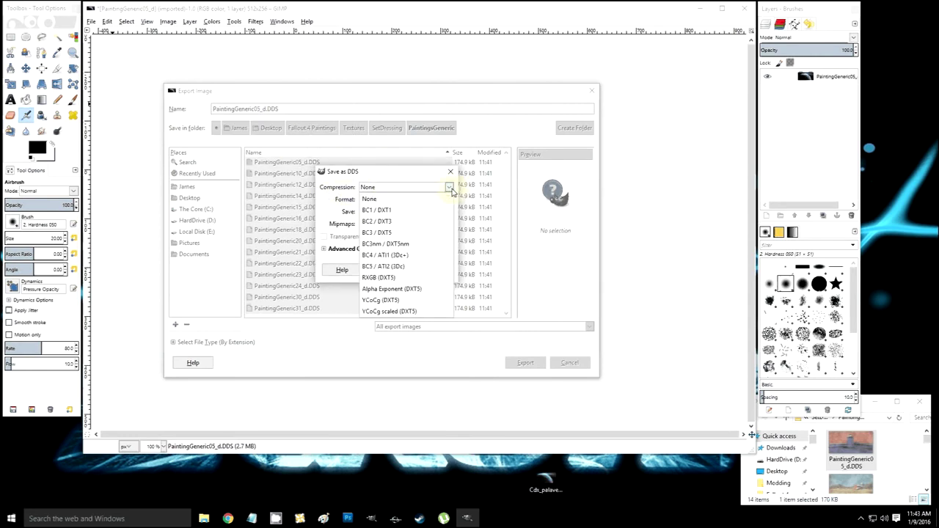
left_click(396, 221)
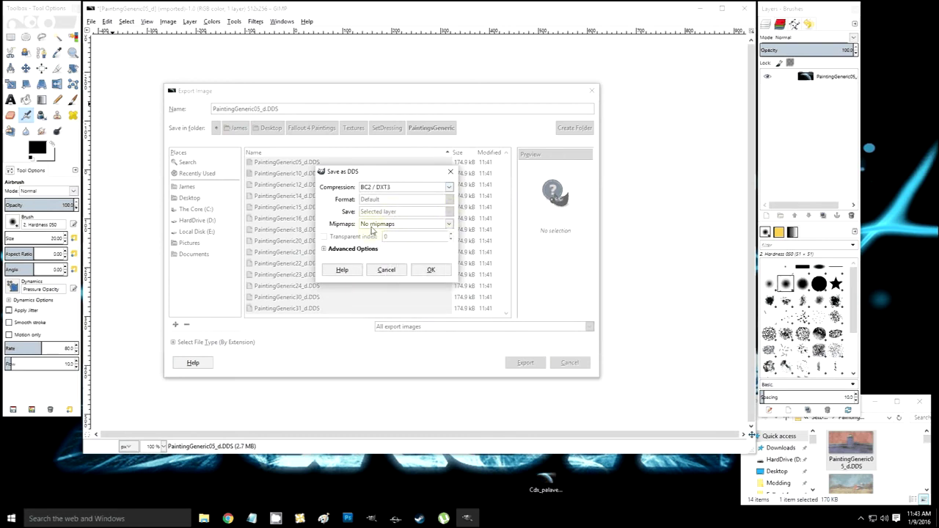
left_click(448, 223)
left_click(400, 247)
left_click(432, 270)
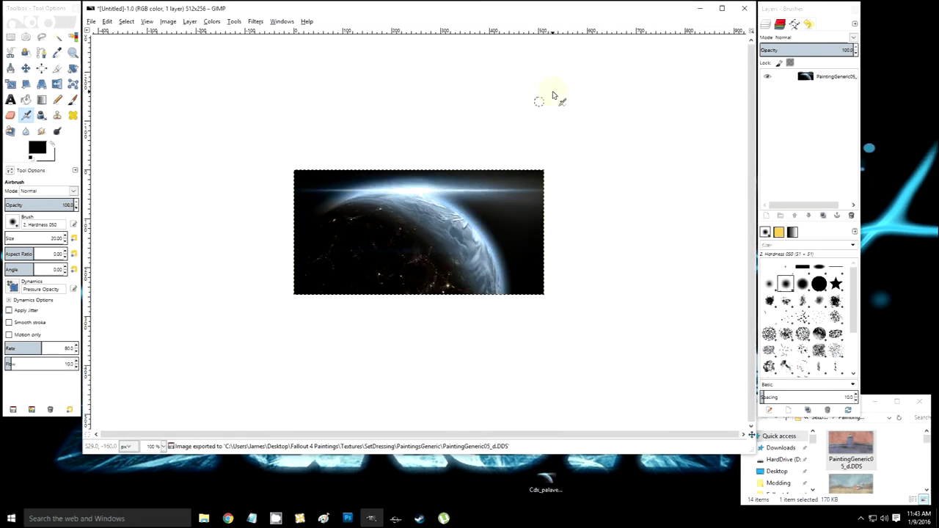
Close the image discarding changes, quit GIMP, and maximize the Explorer window
left_click(744, 8)
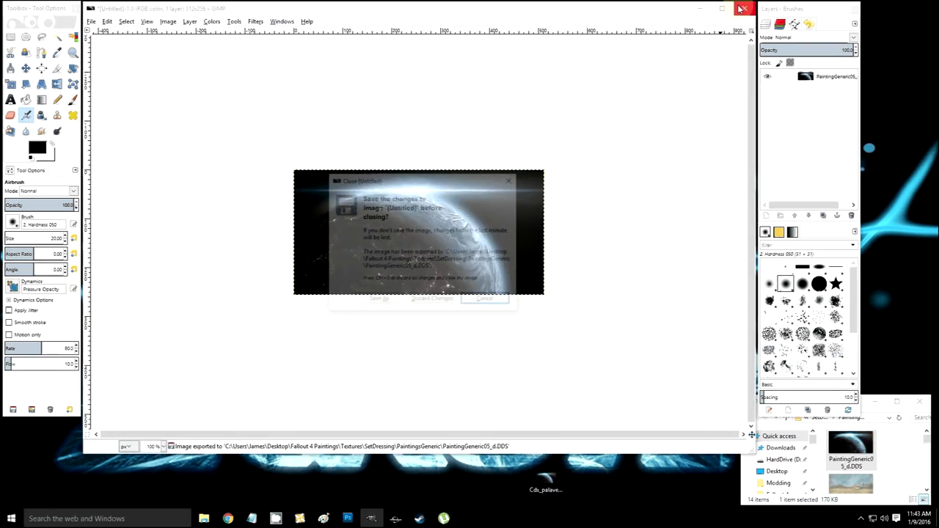
left_click(444, 299)
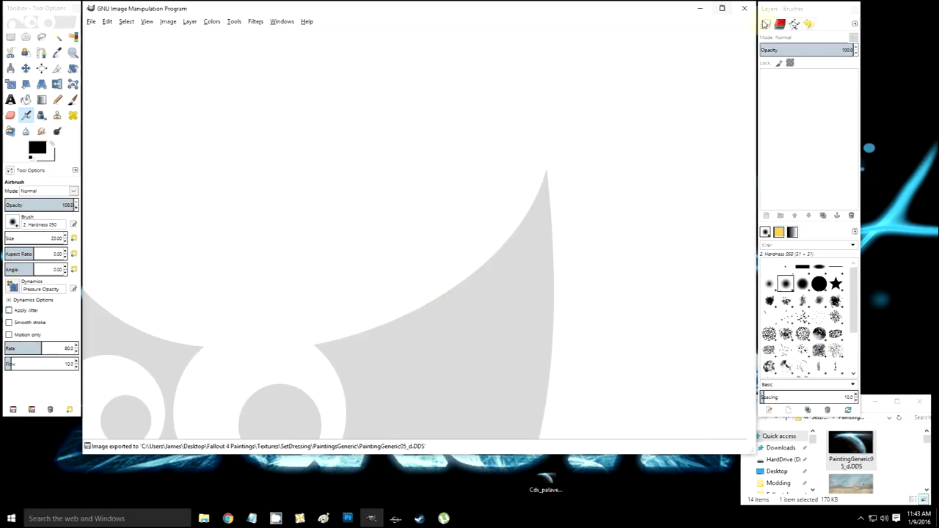
left_click(744, 8)
left_click_drag(843, 402, 456, 161)
left_click(510, 158)
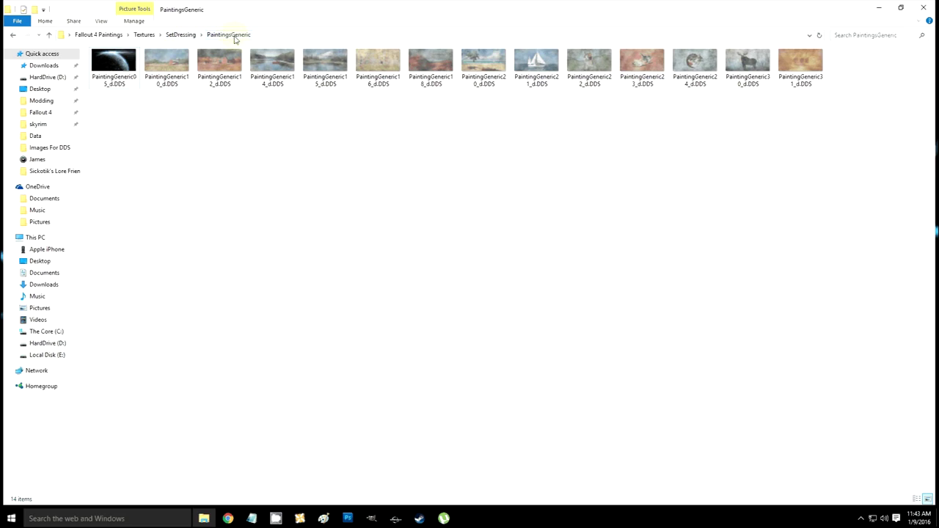
Navigate up through SetDressing and Textures to the Fallout 4 Paintings folder
left_click(182, 35)
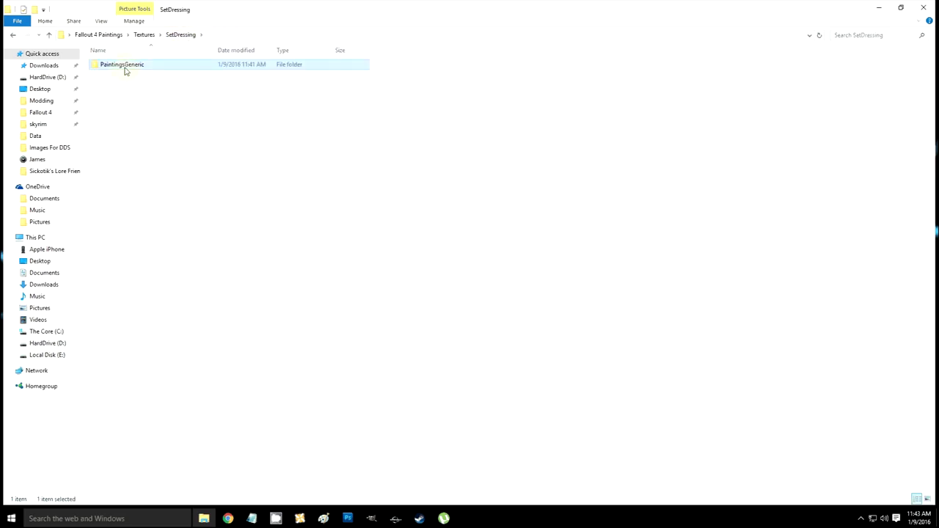
left_click(143, 35)
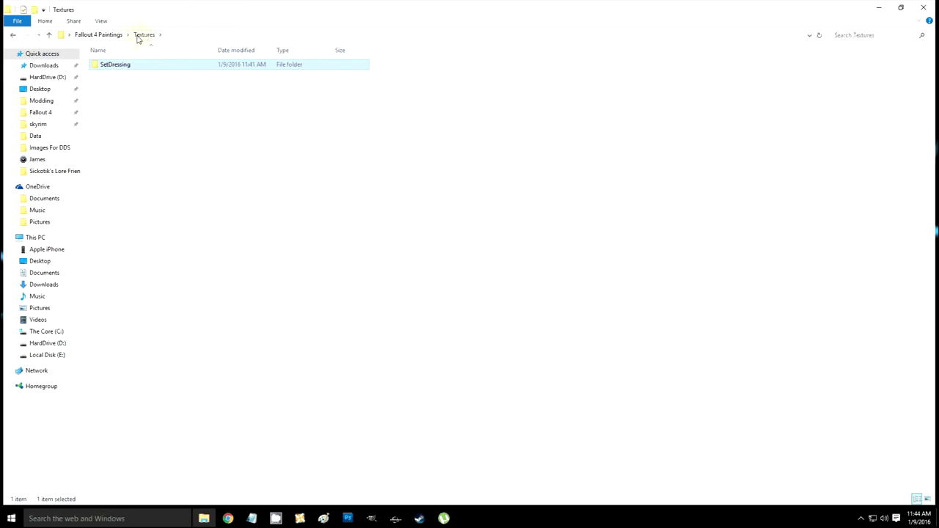
left_click(103, 36)
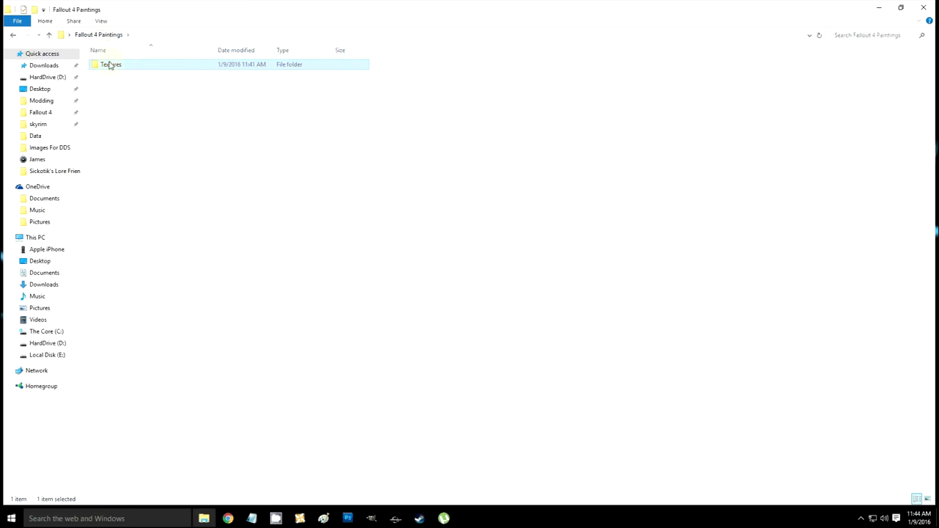
left_click(121, 65)
left_click(151, 109)
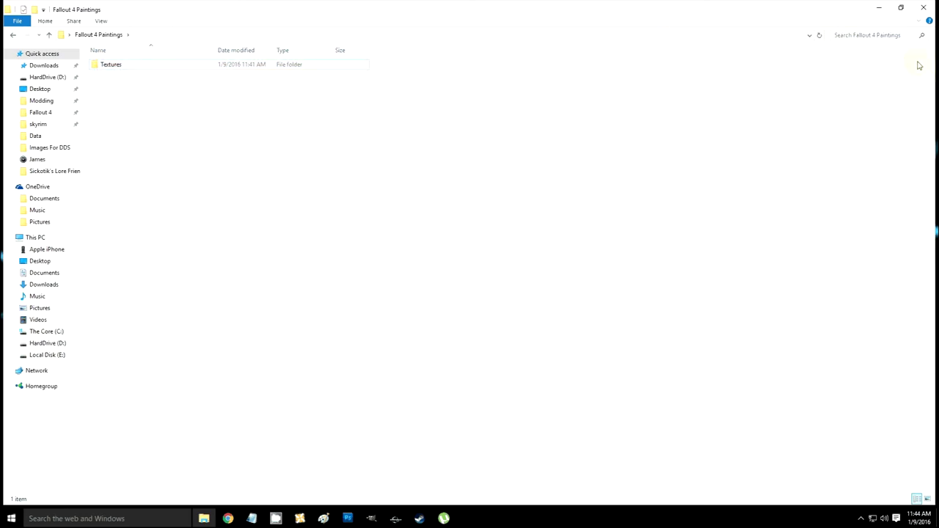